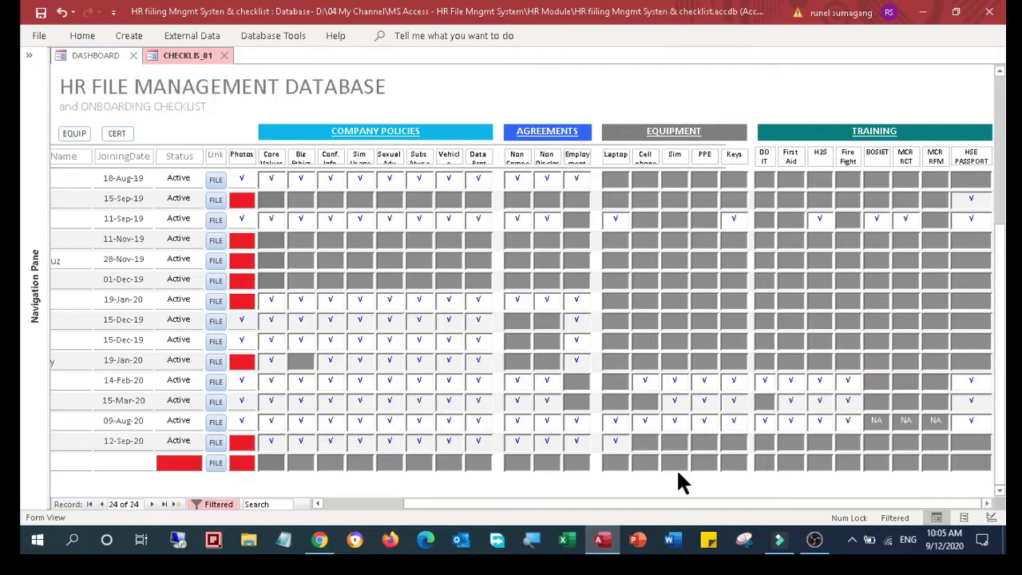
# Tick Cell phone, Sim and PPE as issued for the employee who joined 12-Sep-20
pyautogui.click(656, 440)
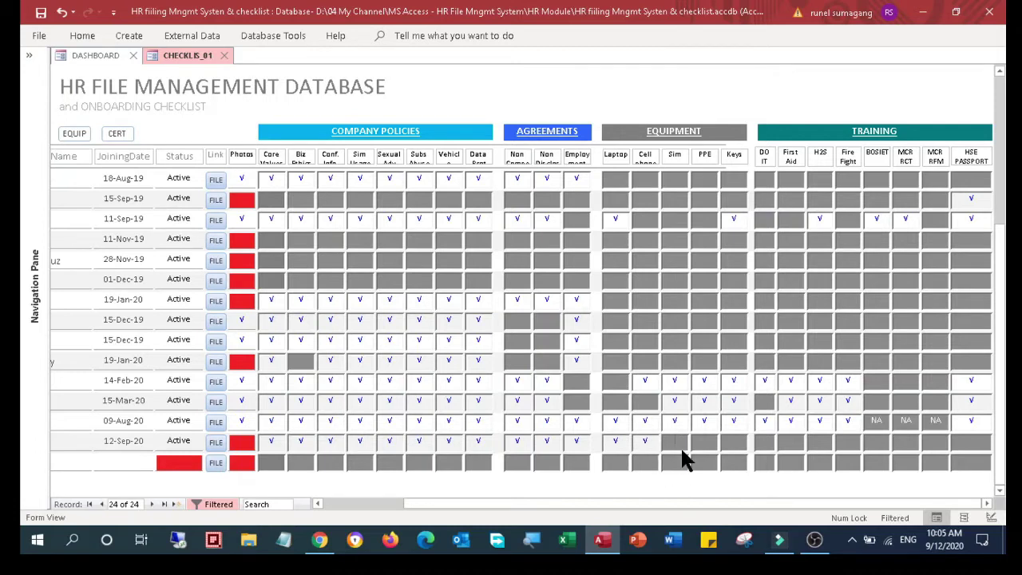
pyautogui.click(688, 442)
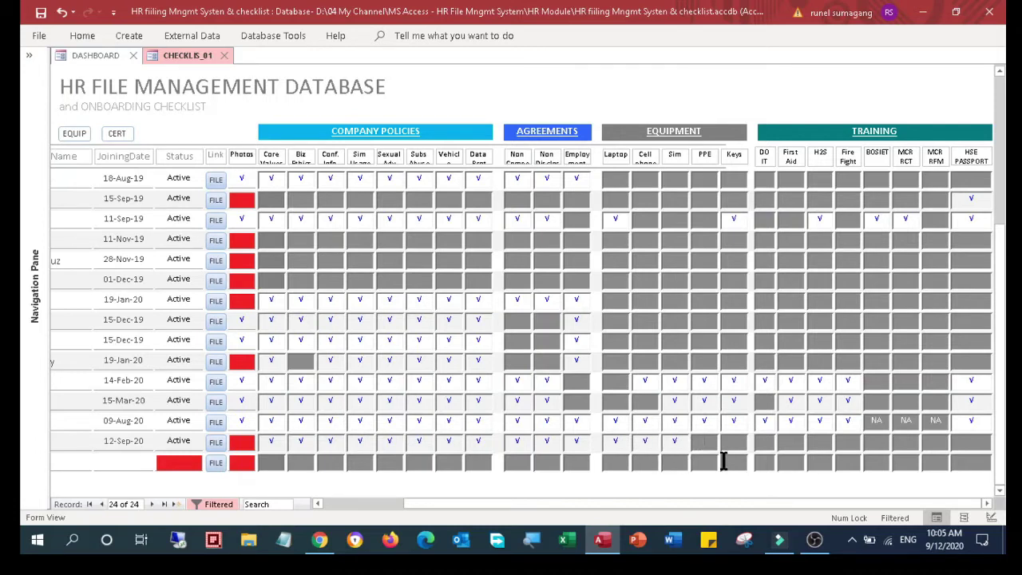
pyautogui.click(733, 442)
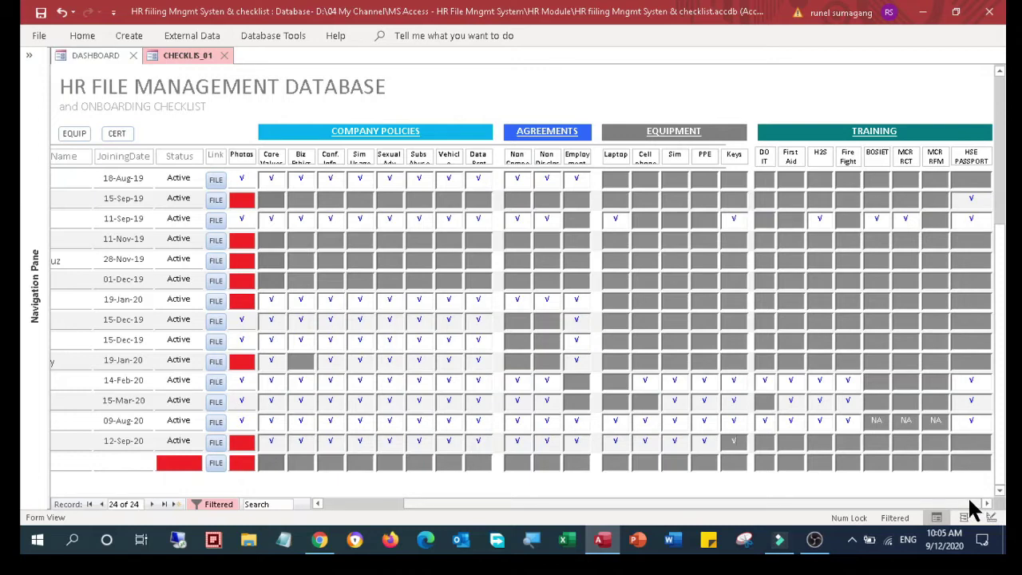
# Mark the DO IT and following training columns with v for that employee
pyautogui.click(876, 421)
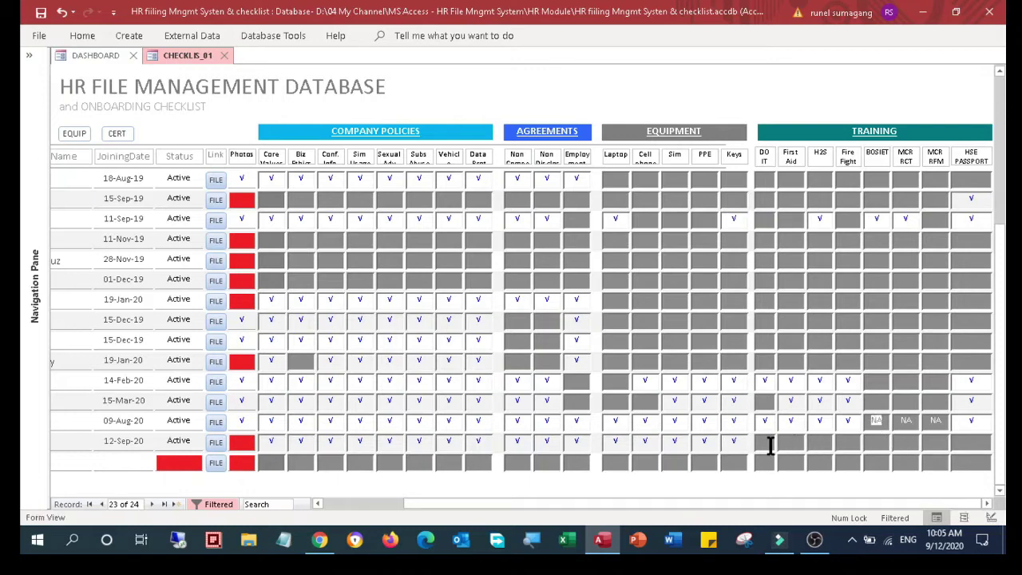
pyautogui.click(773, 445)
pyautogui.write('v')
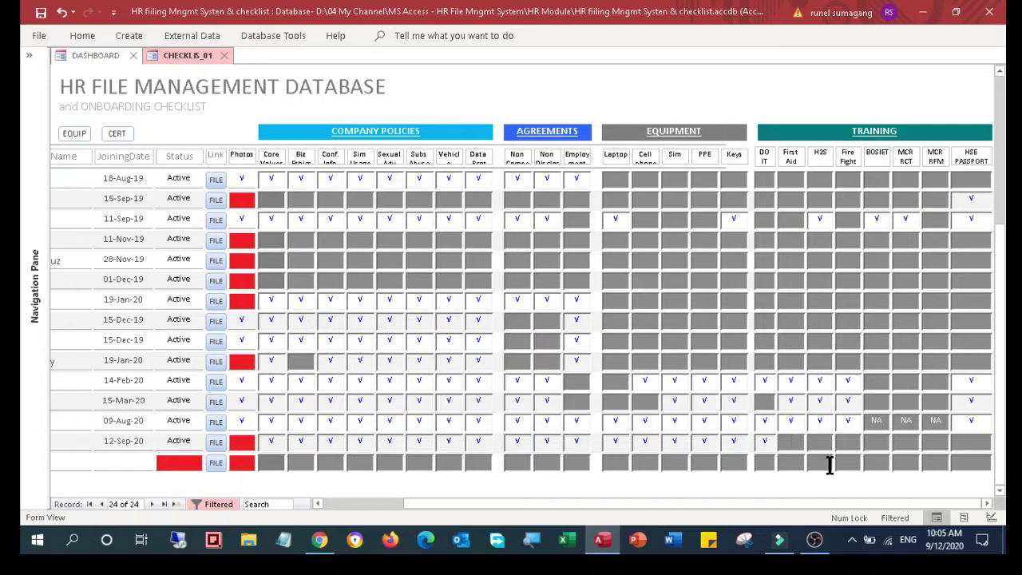
pyautogui.write('v')
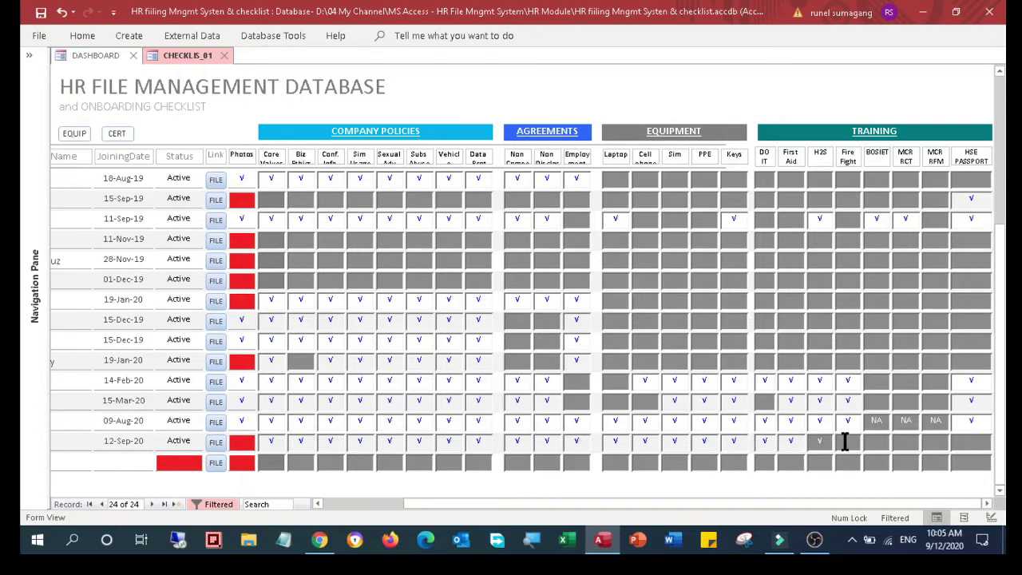
pyautogui.write('v')
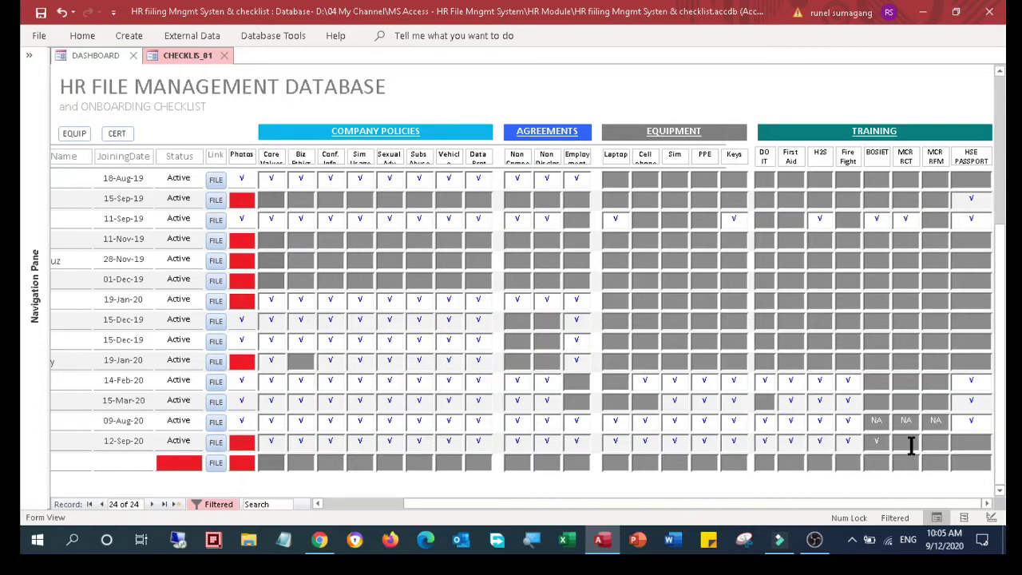
pyautogui.write('v')
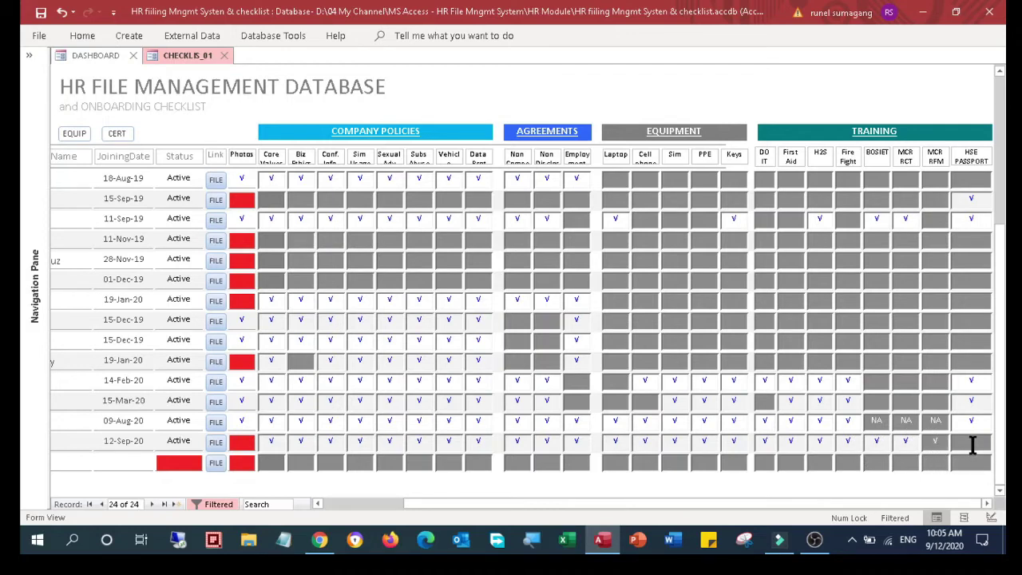
pyautogui.write('vvv')
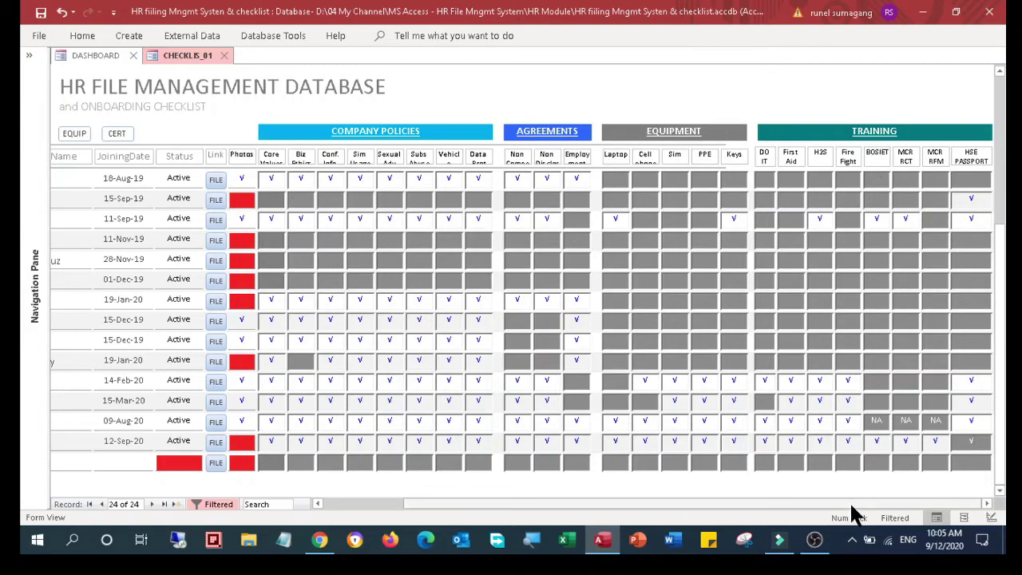
pyautogui.moveTo(851, 506); pyautogui.dragTo(693, 506)
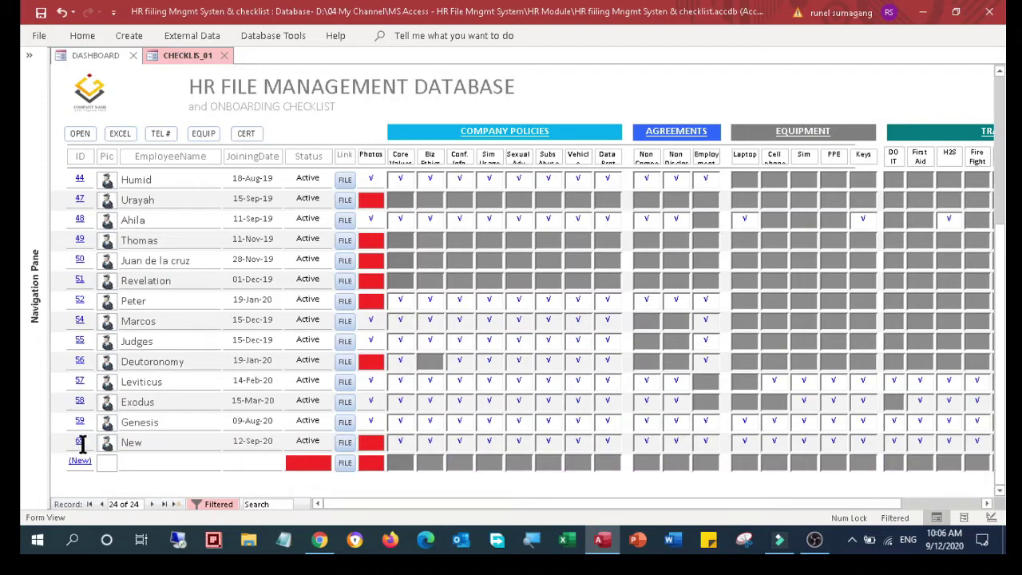
# Open ID 65's history form and review Joining Type, dates, 6-month probation, salary and offer-letter fields
pyautogui.click(78, 440)
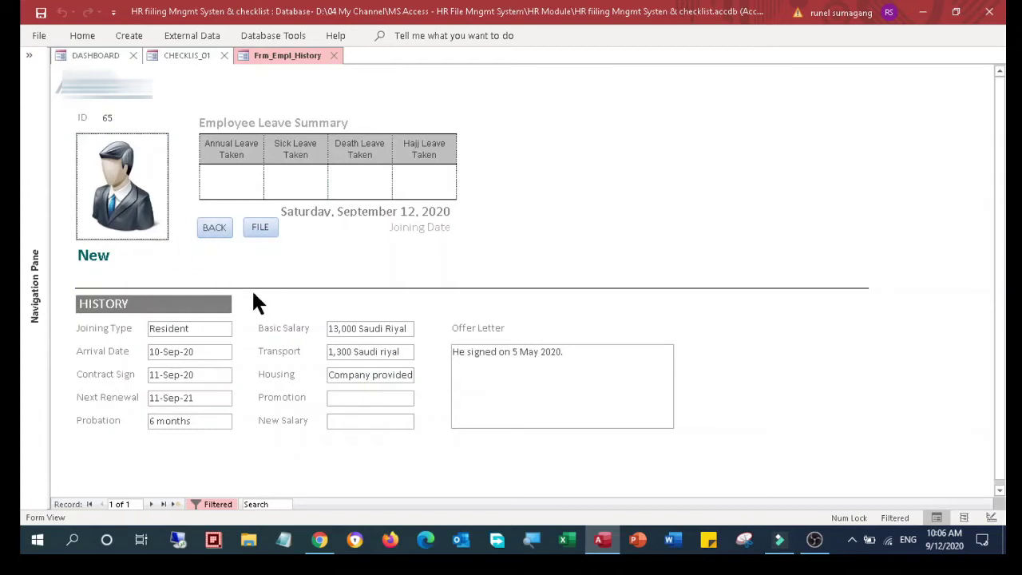
pyautogui.click(209, 328)
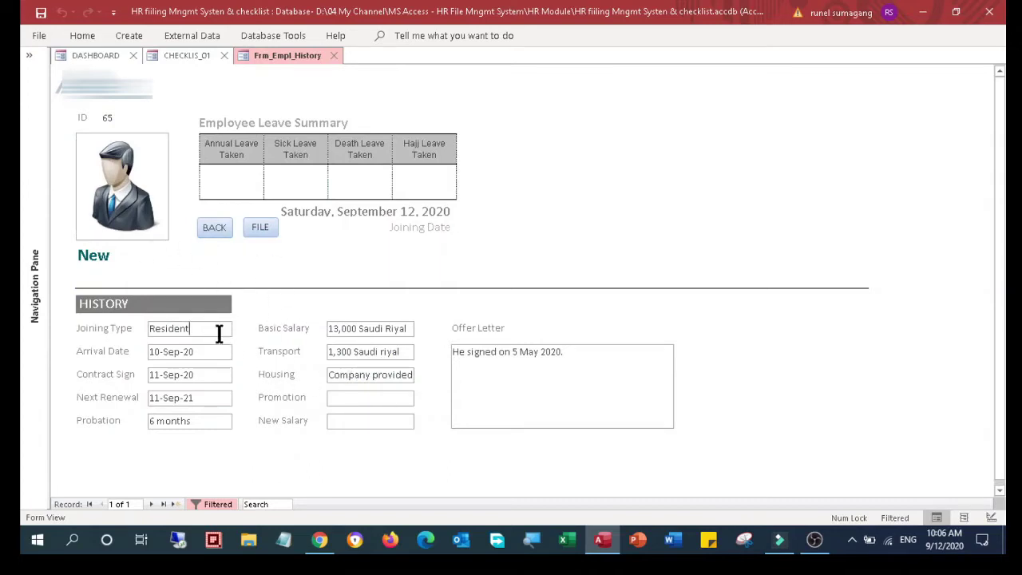
pyautogui.moveTo(214, 329); pyautogui.dragTo(144, 371)
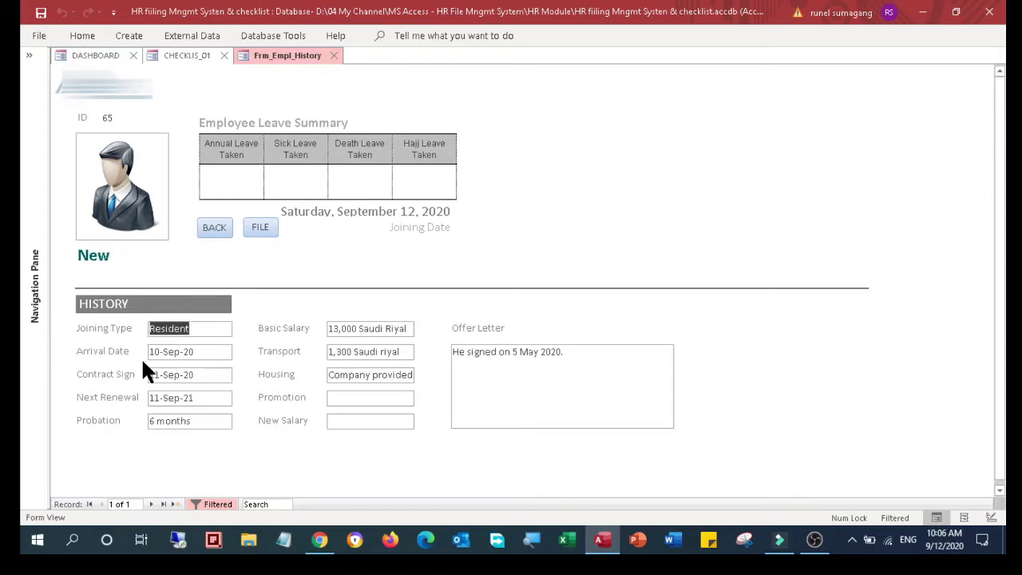
pyautogui.click(185, 352)
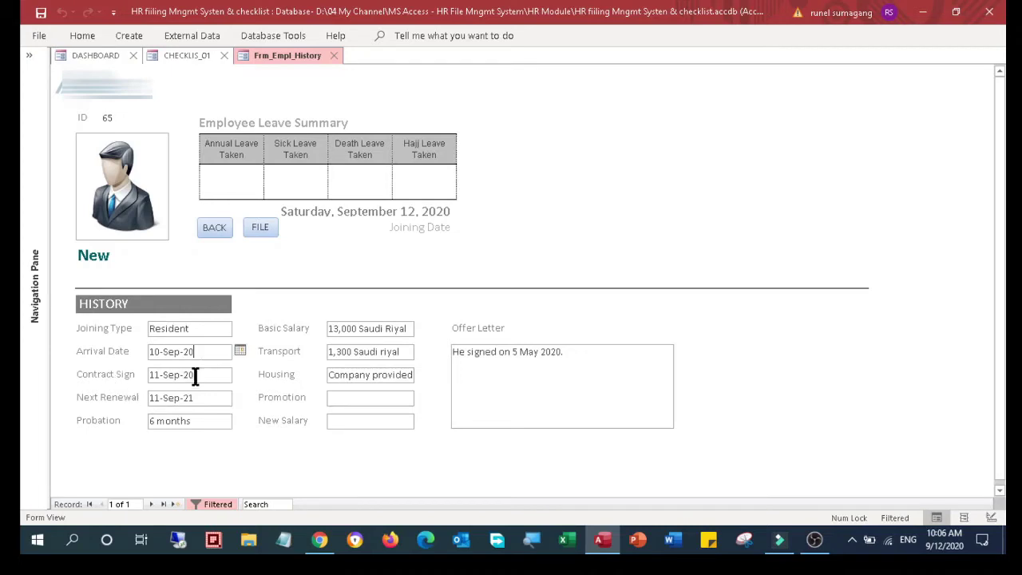
pyautogui.click(143, 376)
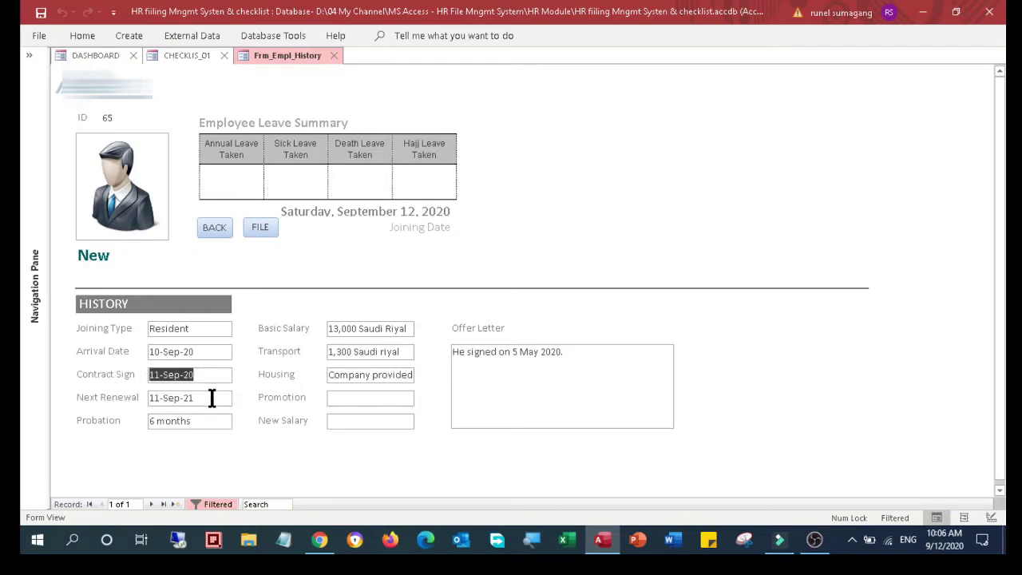
pyautogui.moveTo(209, 398); pyautogui.dragTo(94, 431)
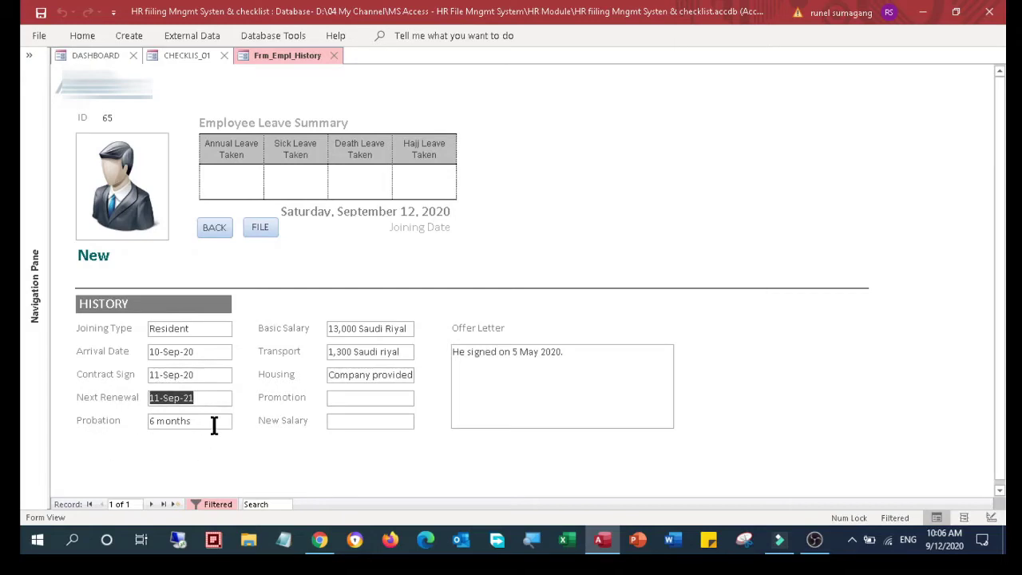
pyautogui.moveTo(211, 421); pyautogui.dragTo(132, 435)
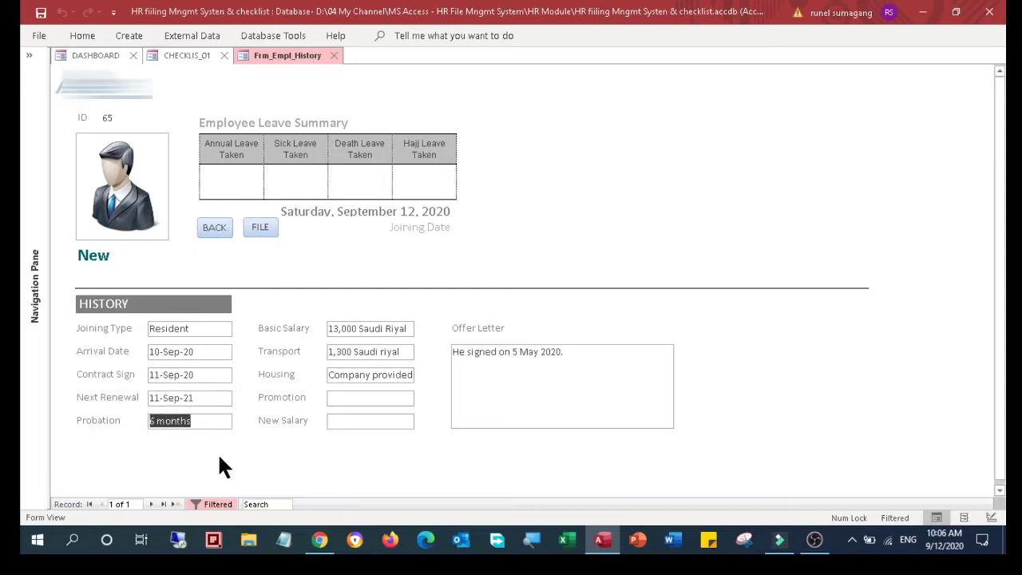
pyautogui.moveTo(410, 328); pyautogui.dragTo(246, 391)
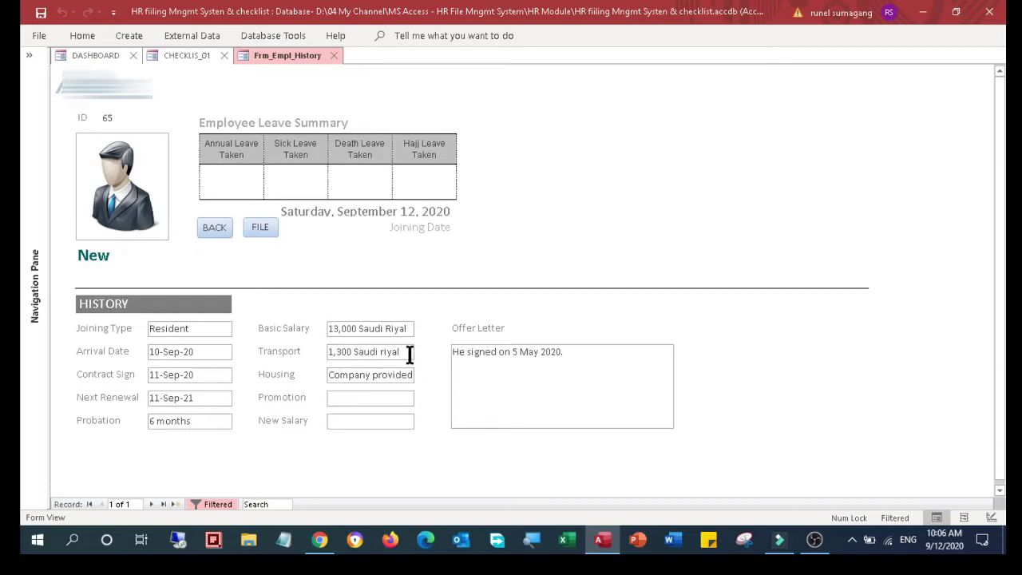
pyautogui.click(327, 352)
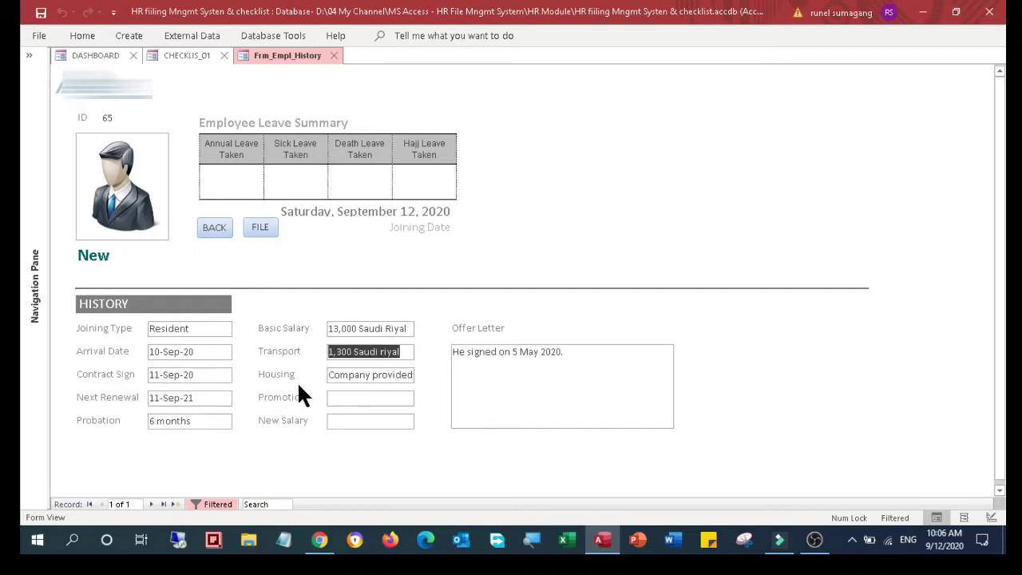
pyautogui.click(372, 395)
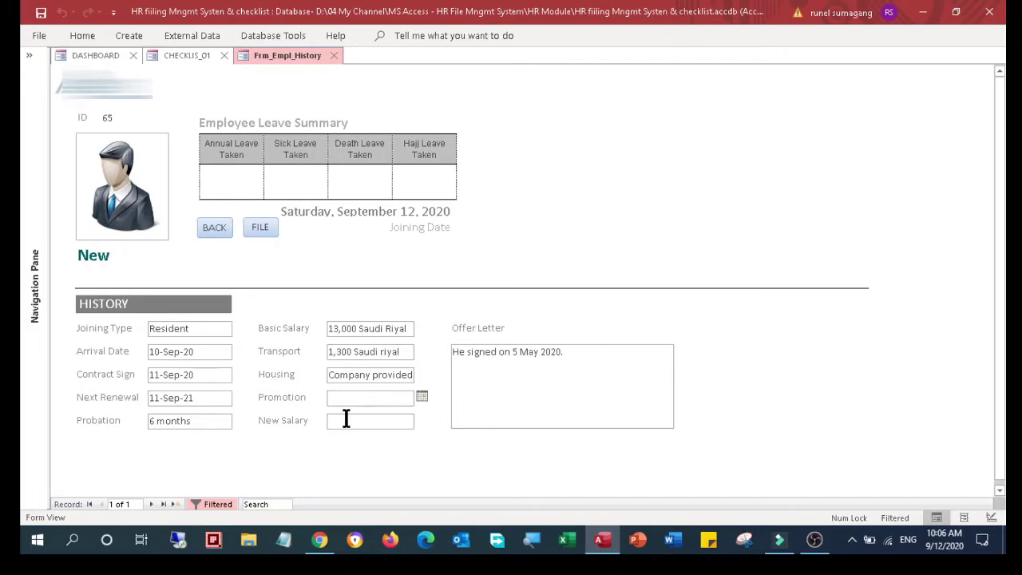
pyautogui.click(488, 373)
pyautogui.click(260, 233)
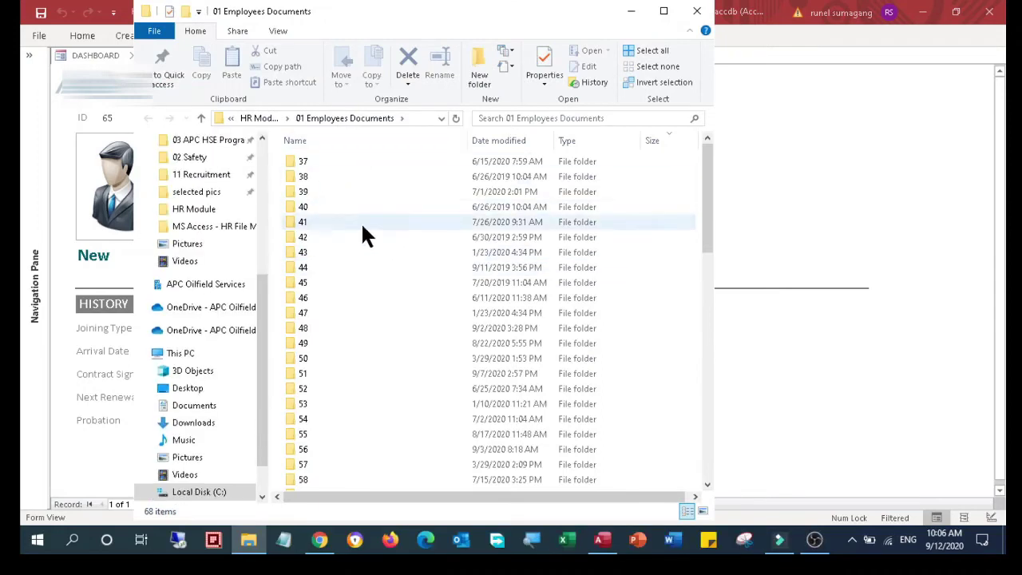
pyautogui.click(702, 19)
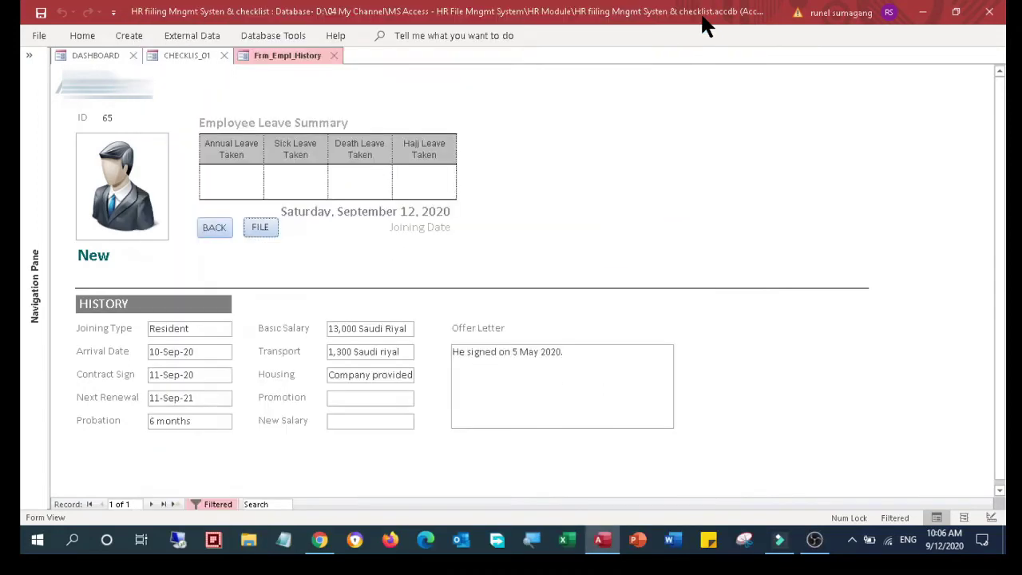
# Go BACK from the history form to the onboarding checklist of 24 filtered records
pyautogui.click(214, 237)
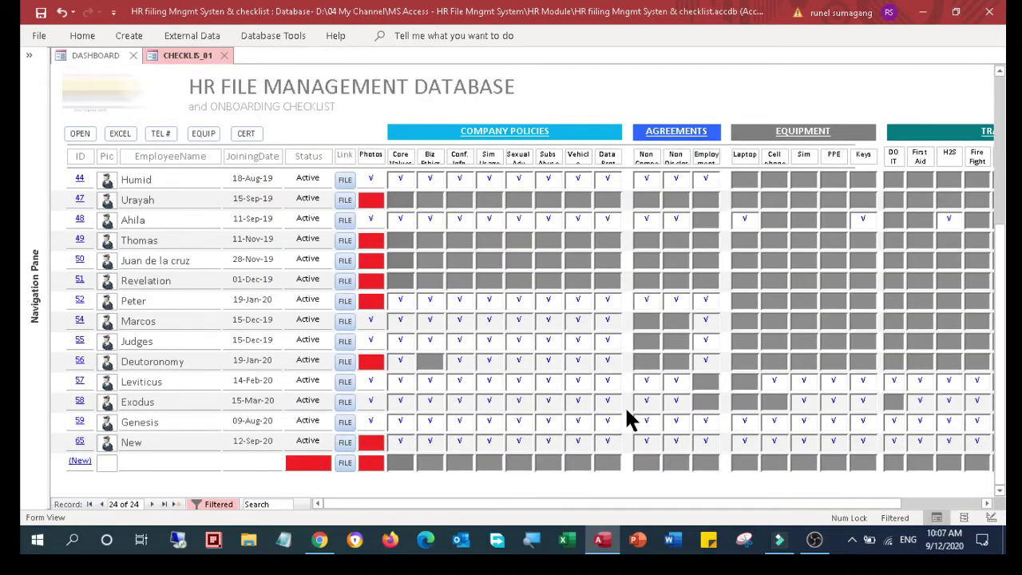
pyautogui.click(778, 541)
pyautogui.click(779, 541)
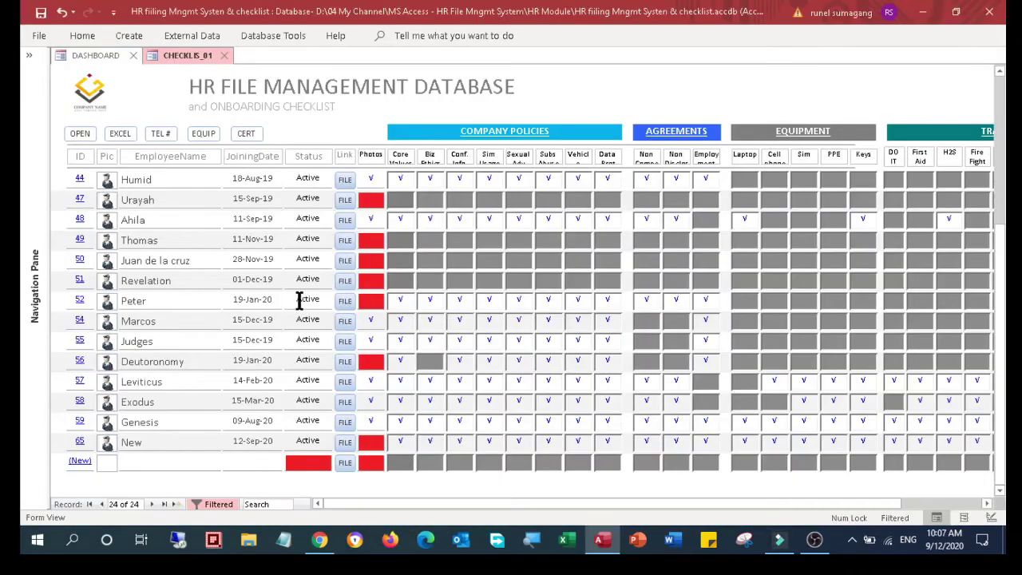
pyautogui.scroll(1, 316, 385)
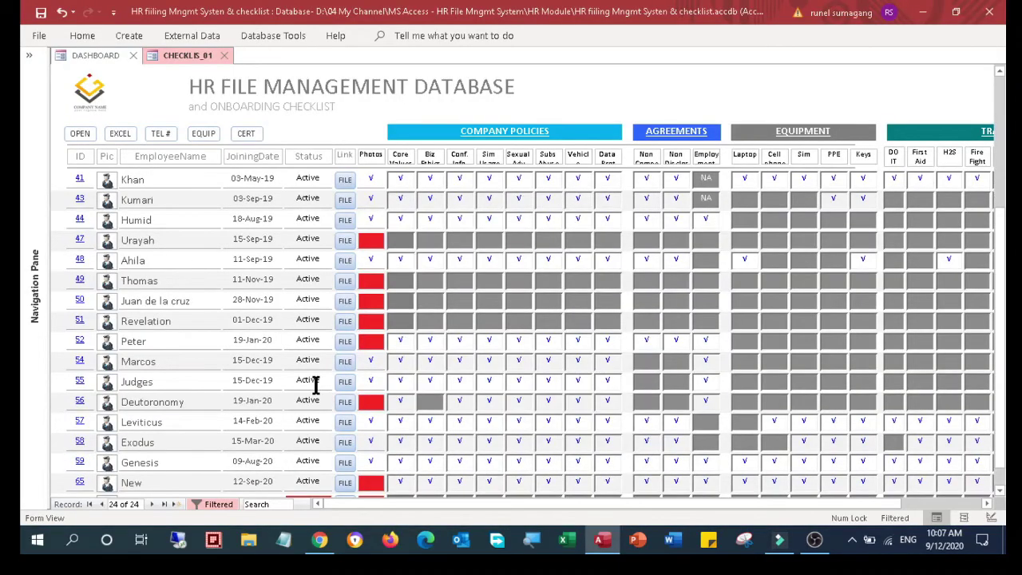
pyautogui.scroll(-2, 316, 385)
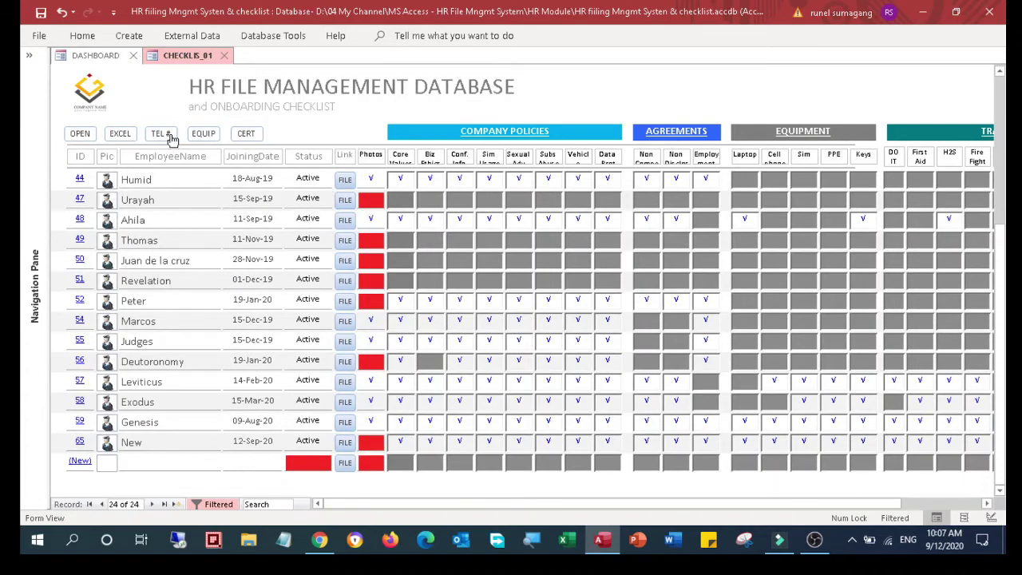
# Open the Tel_Directory contact list and select record 65's Company Phone field
pyautogui.click(170, 137)
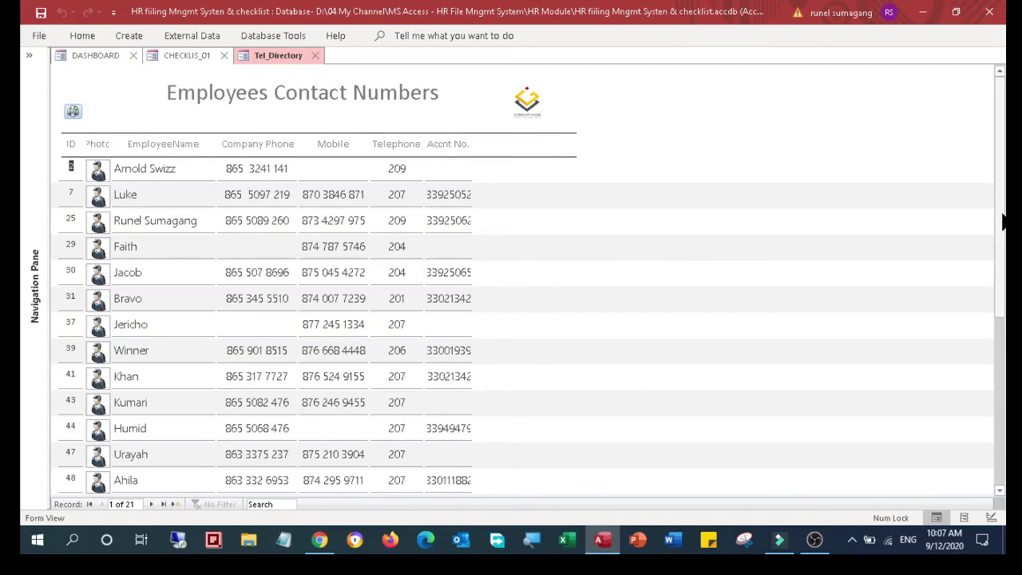
pyautogui.scroll(-1, 1003, 220)
pyautogui.scroll(-4, 200, 413)
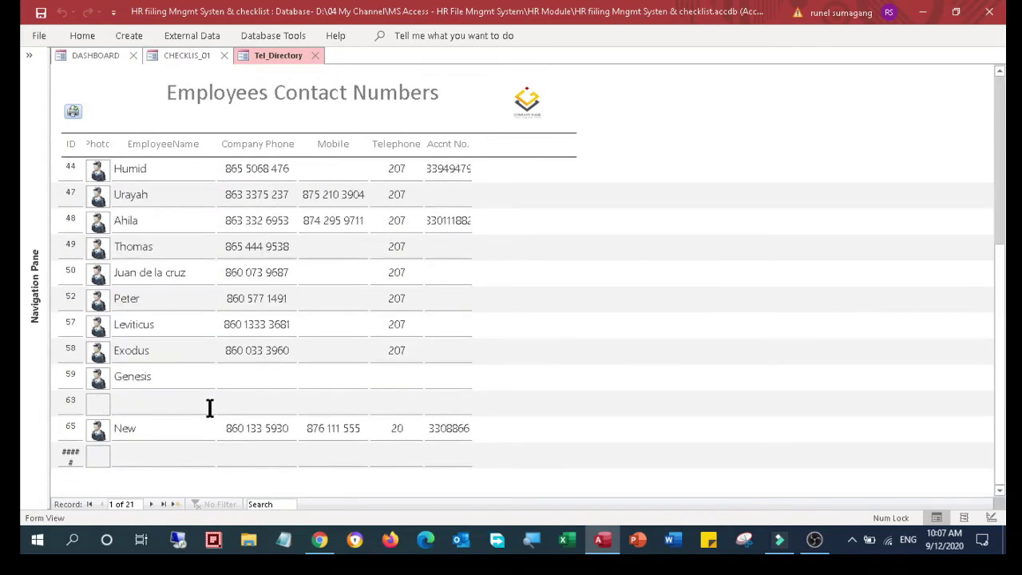
pyautogui.click(244, 428)
# Print-preview the Tel_Directory contact numbers report, then close the preview and the form
pyautogui.click(36, 36)
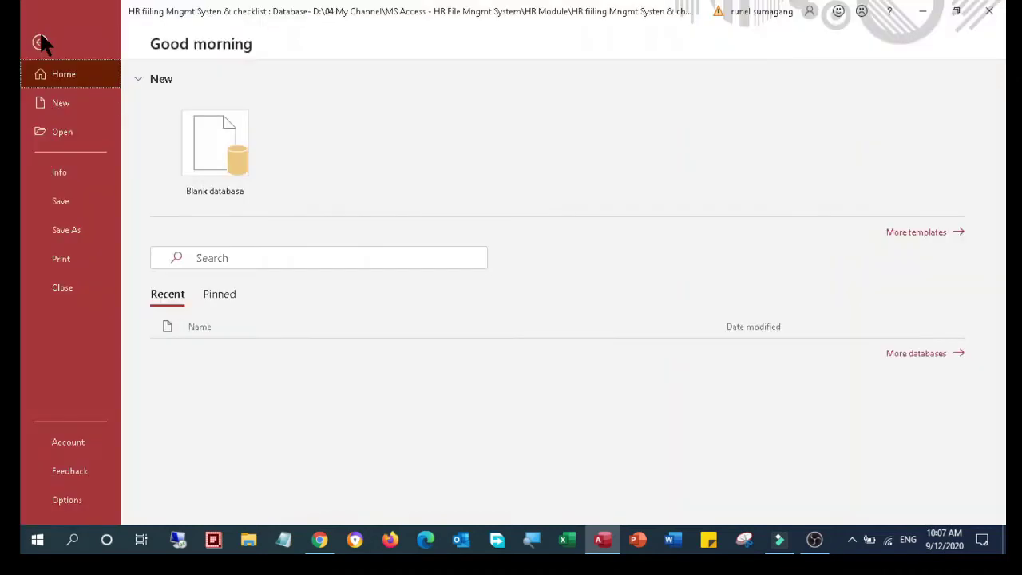
pyautogui.click(88, 259)
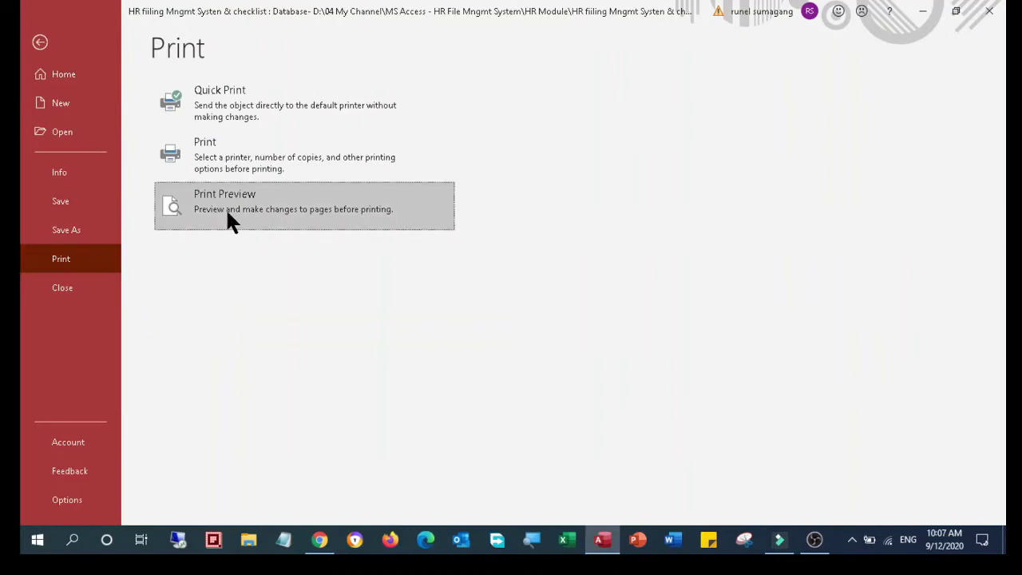
pyautogui.click(226, 211)
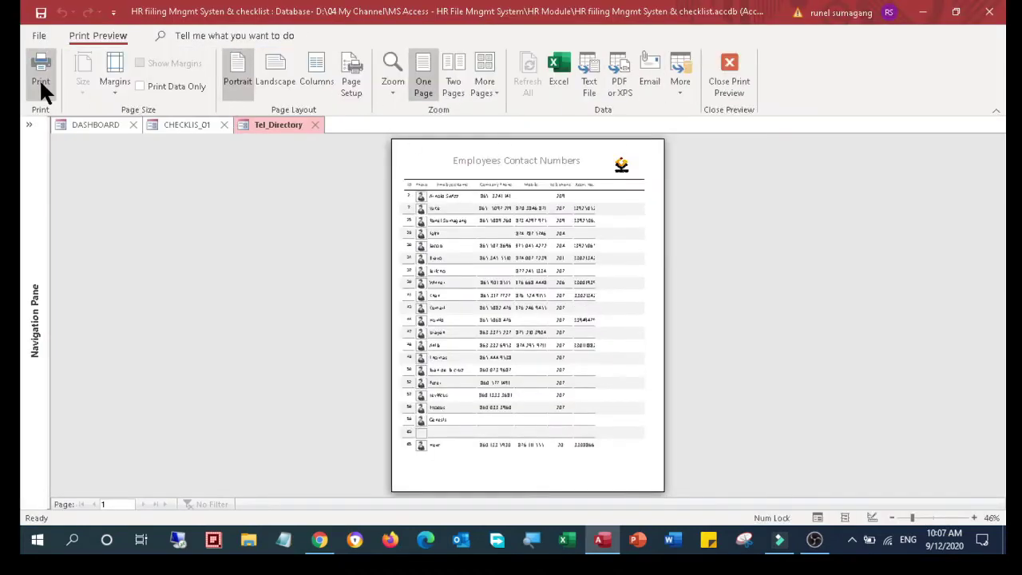
pyautogui.click(723, 73)
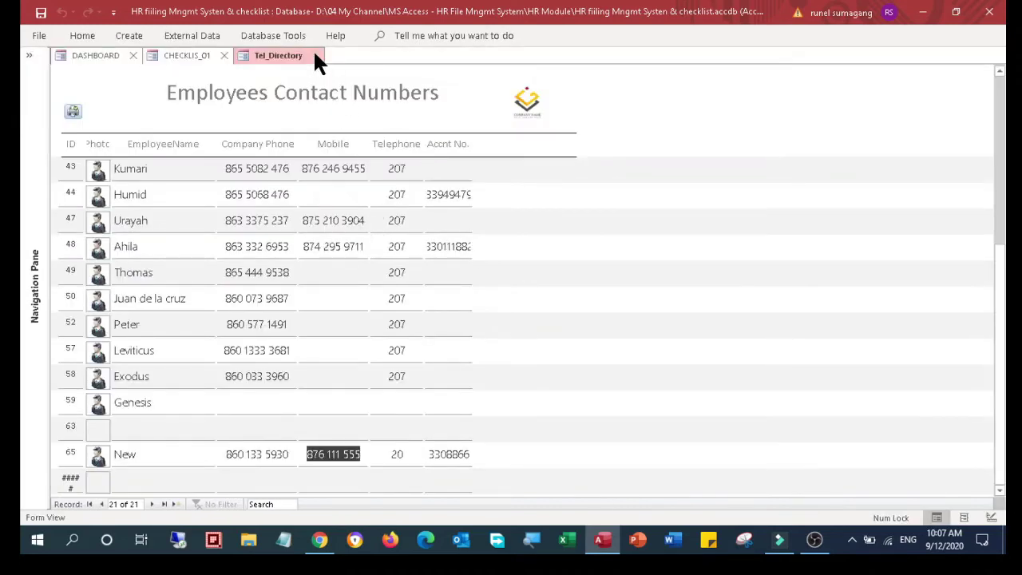
pyautogui.click(315, 55)
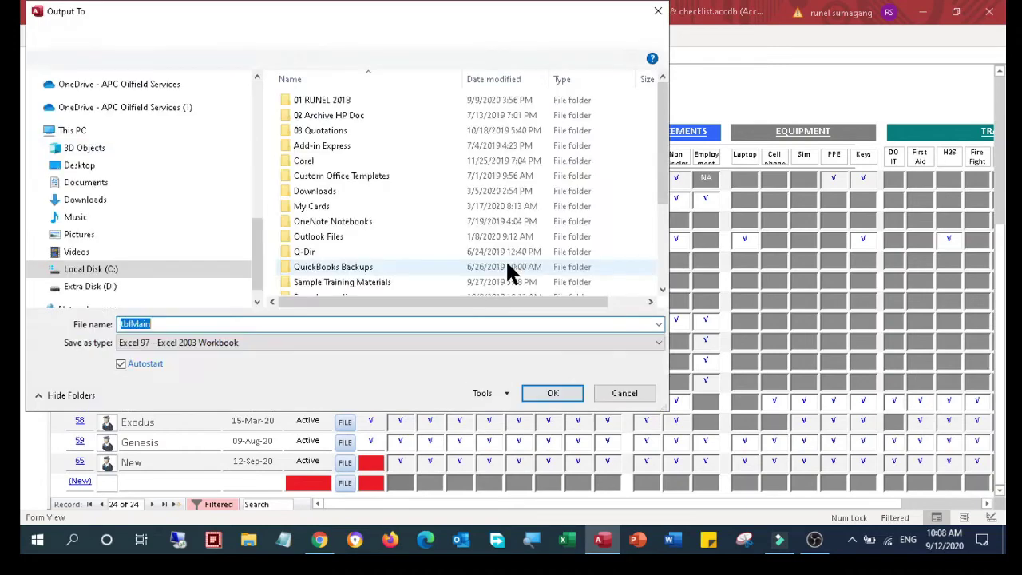
# Export tblMain as an Excel 97-2003 workbook, replacing the existing file, and refocus the checklist
pyautogui.click(563, 391)
pyautogui.click(542, 275)
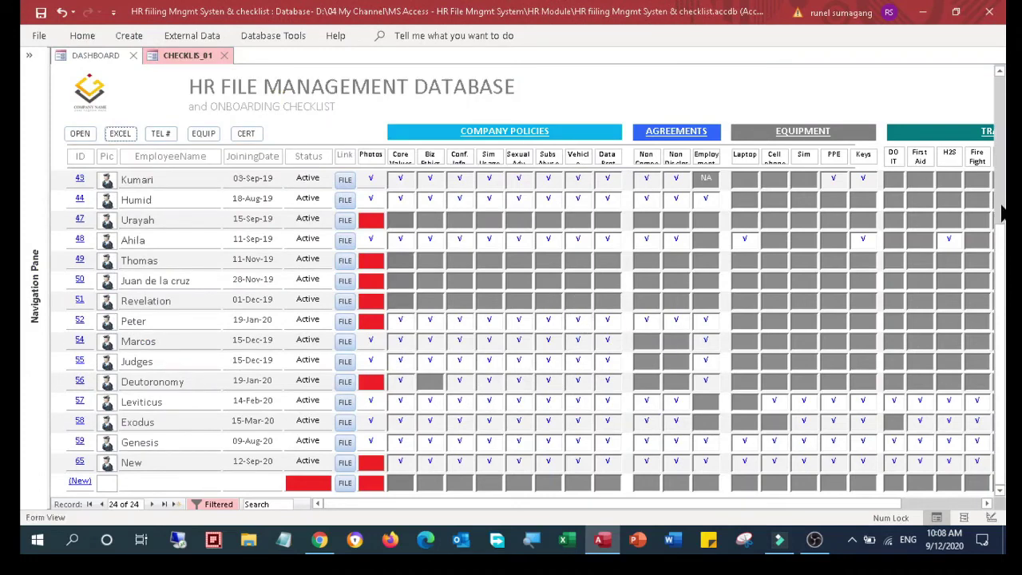
pyautogui.scroll(3, 1002, 211)
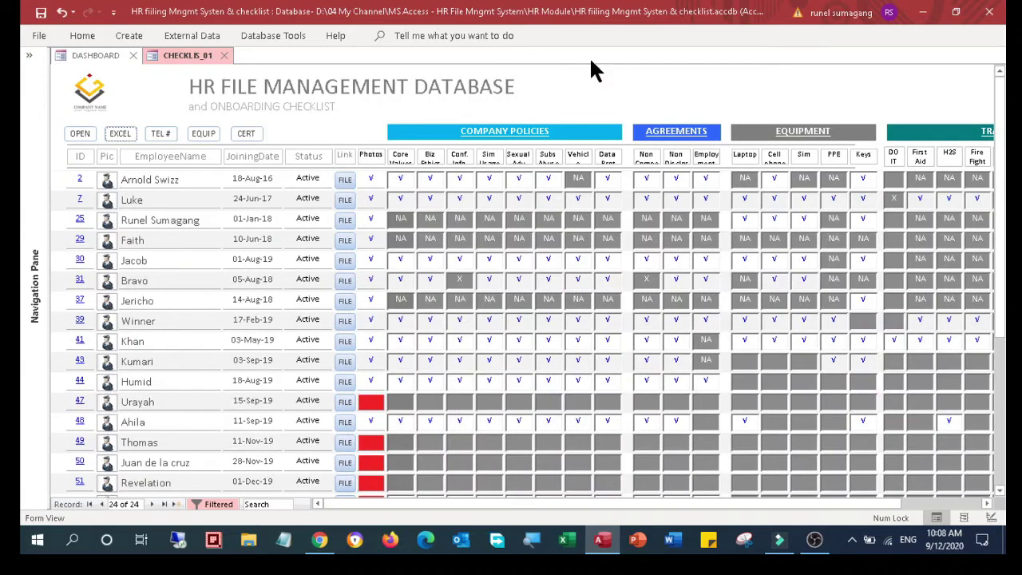
pyautogui.click(182, 59)
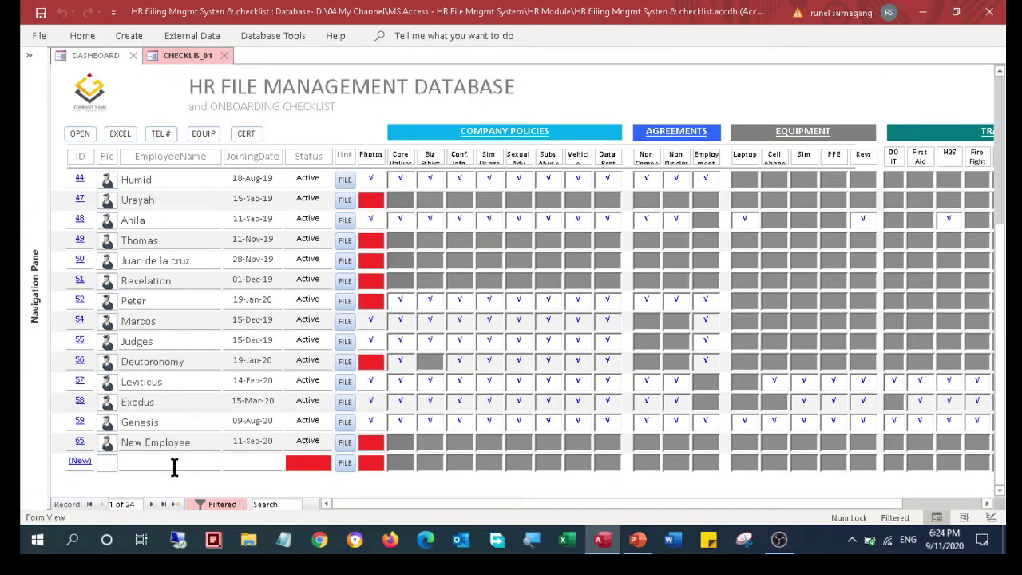
pyautogui.click(433, 501)
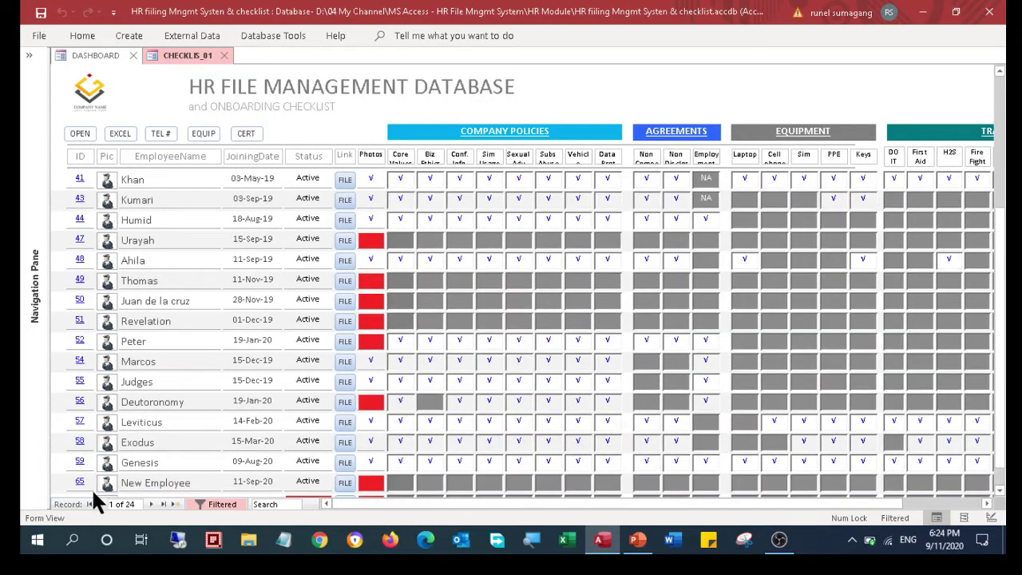
# Open New Employee's history form and set Joining Type to Resident
pyautogui.click(84, 464)
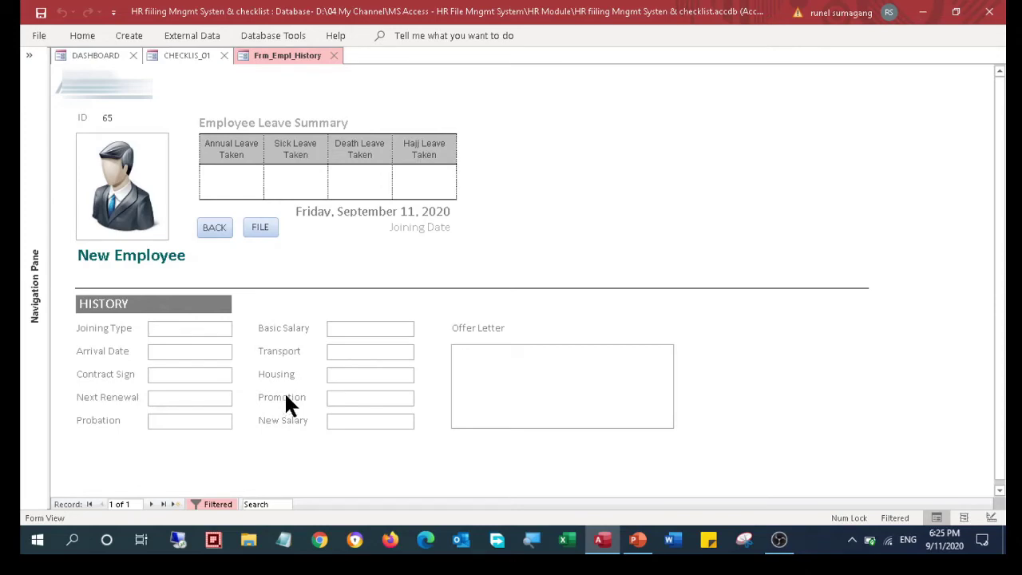
pyautogui.write('Direct hi')
pyautogui.press('BackSpace')
pyautogui.press('BackSpace')
pyautogui.press('BackSpace')
pyautogui.press('BackSpace')
pyautogui.press('BackSpace')
pyautogui.press('BackSpace')
pyautogui.press('BackSpace')
pyautogui.press('BackSpace')
pyautogui.press('BackSpace')
pyautogui.write('Resident')
# Set Arrival Date to 10 September 2020 and Contract Sign to 11-Sep-20
pyautogui.click(197, 351)
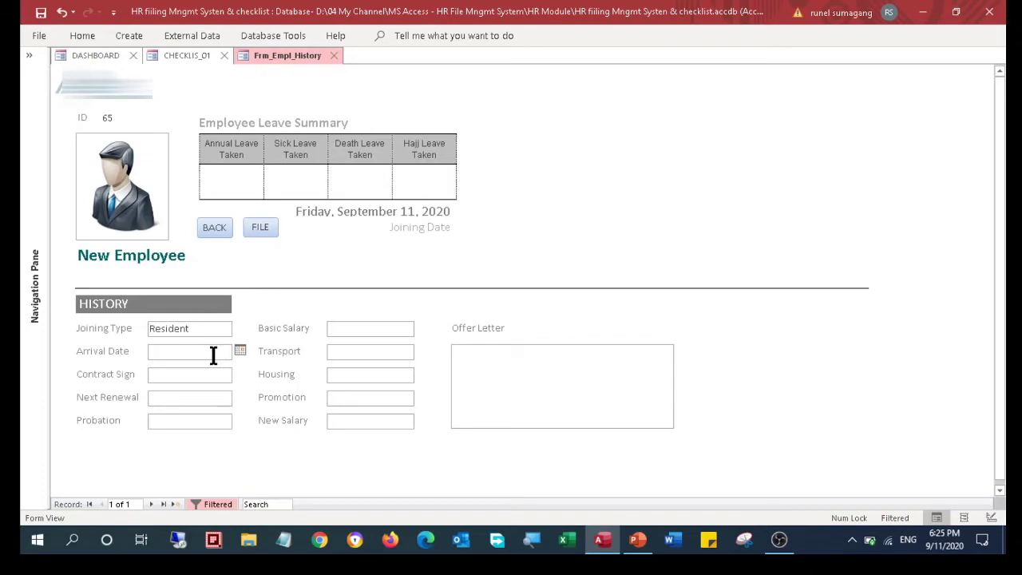
pyautogui.click(239, 352)
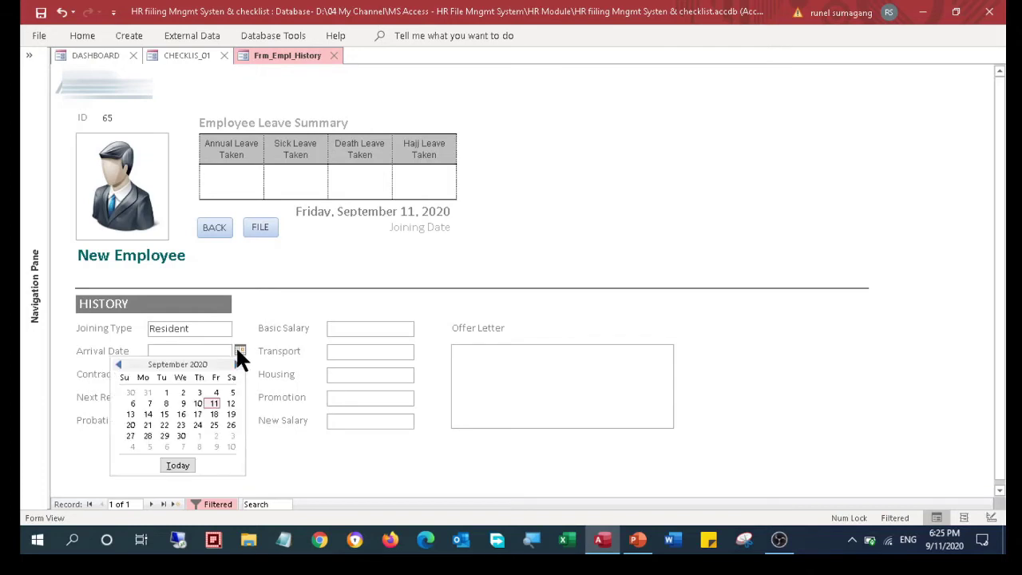
pyautogui.click(198, 401)
pyautogui.click(177, 375)
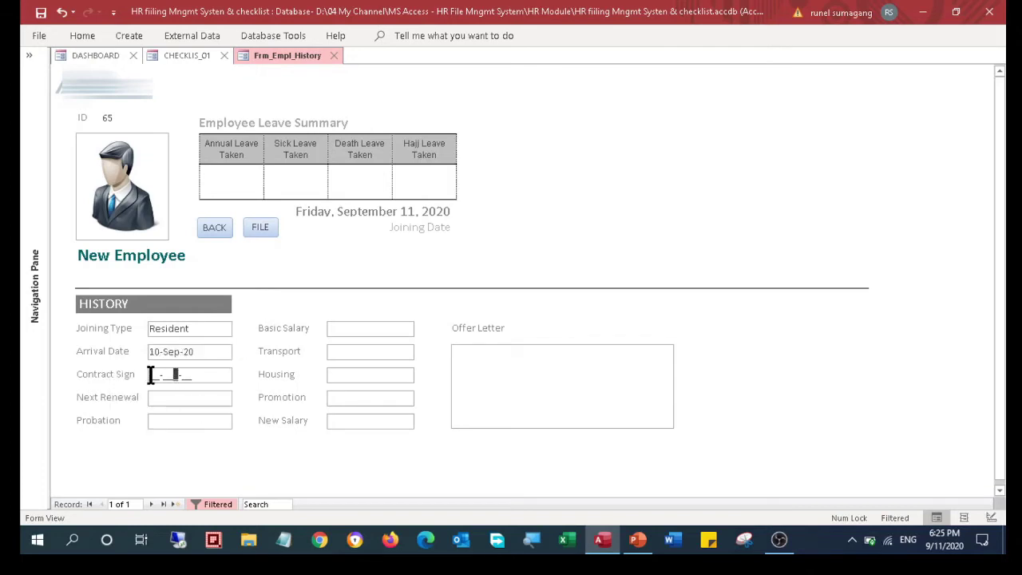
pyautogui.write('11-Sep-')
pyautogui.click(160, 401)
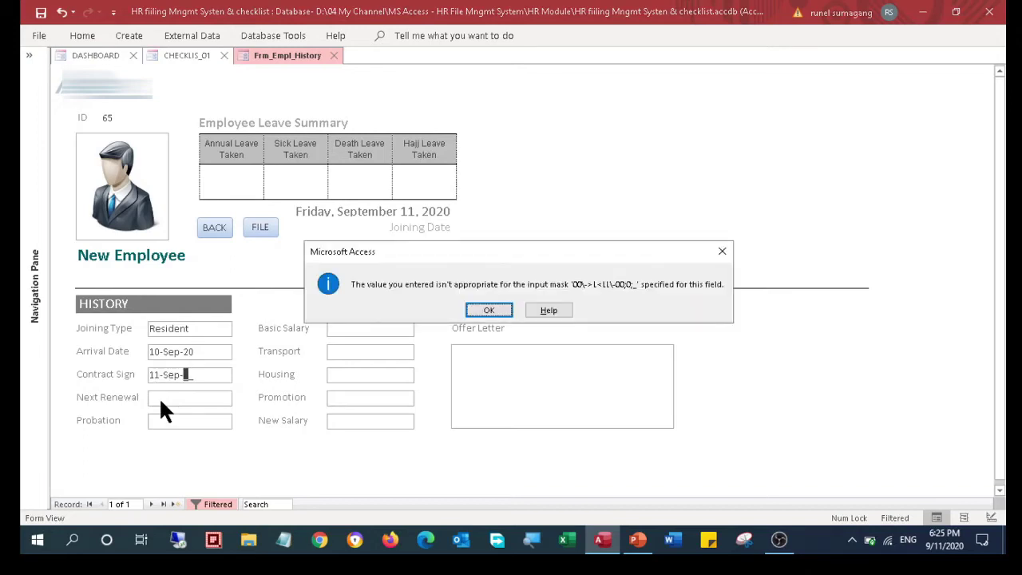
pyautogui.press('Return')
pyautogui.write('20')
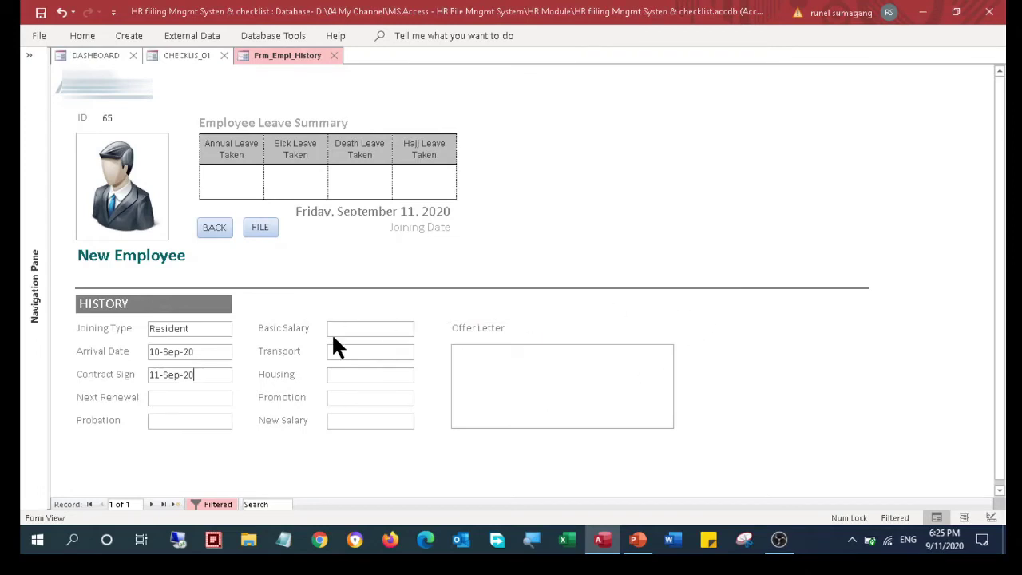
pyautogui.click(166, 397)
pyautogui.click(150, 399)
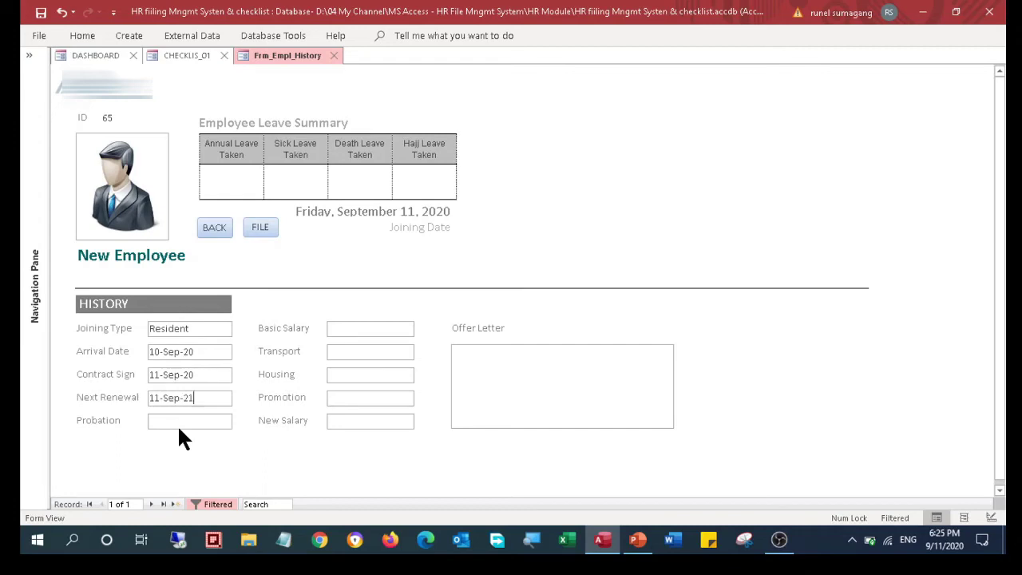
# Set Probation to 6 months and Basic Salary to 13,000 Saudi Riyal
pyautogui.click(177, 421)
pyautogui.write('6 months')
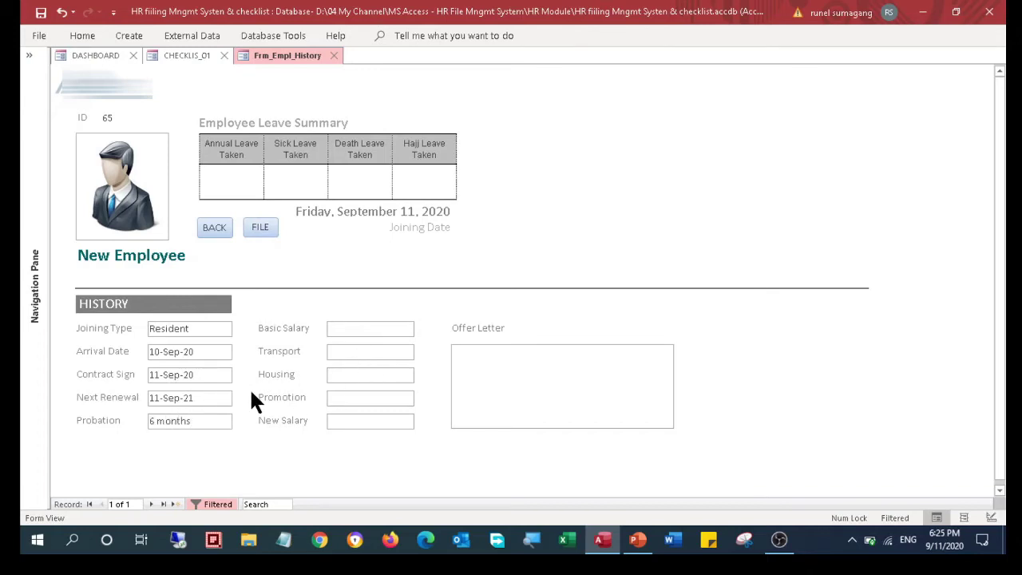
pyautogui.press('BackSpace')
pyautogui.press('BackSpace')
pyautogui.press('BackSpace')
pyautogui.press('BackSpace')
pyautogui.write('nths')
pyautogui.click(344, 333)
pyautogui.write('13,000 Saudi Riyal')
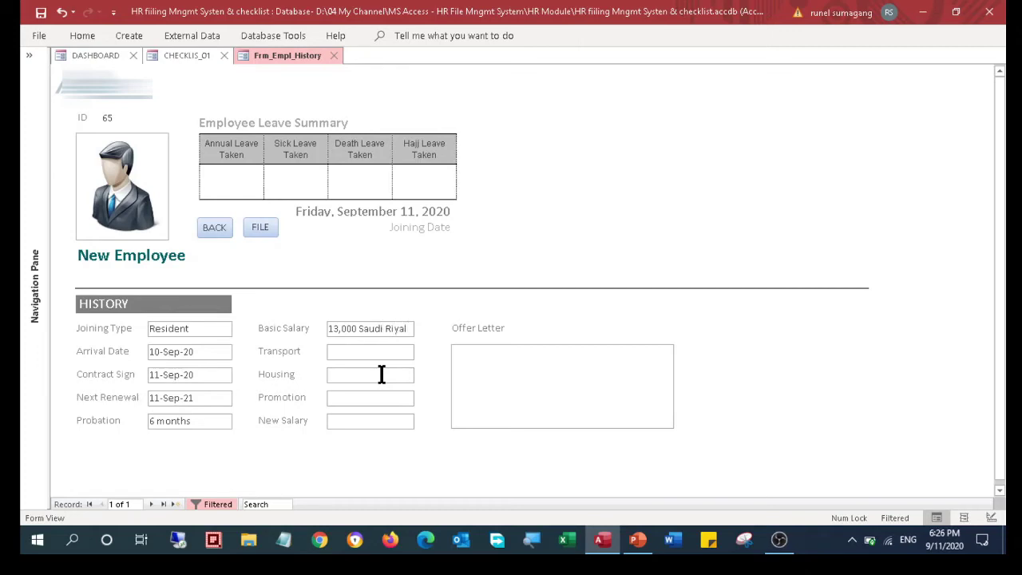
# Set Transport to 1,300 Saudi Riyal and Housing to Company provided
pyautogui.click(382, 352)
pyautogui.write('13')
pyautogui.press('BackSpace')
pyautogui.write(',300 Saudi Riyal')
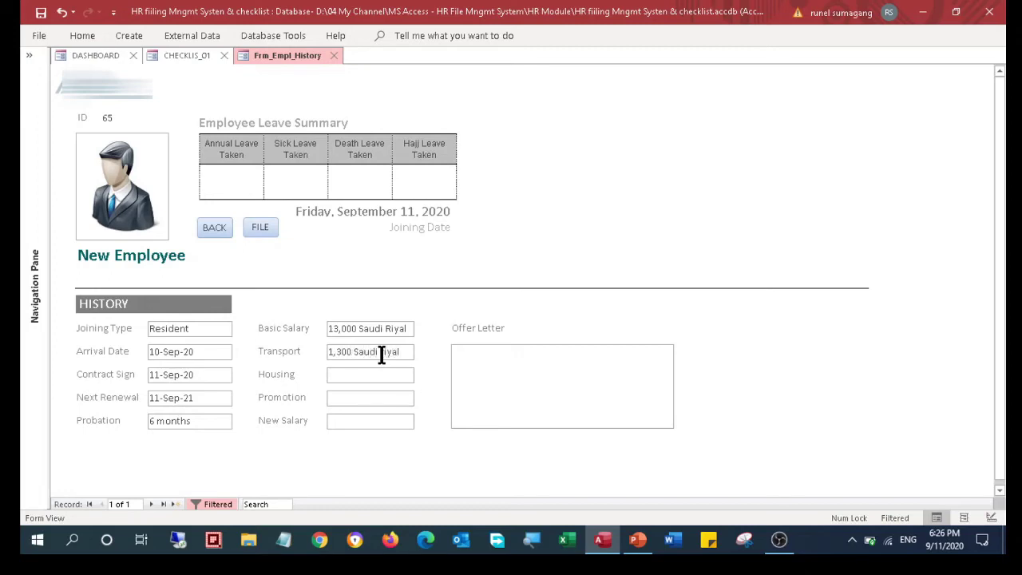
pyautogui.click(376, 375)
pyautogui.write('Company provided')
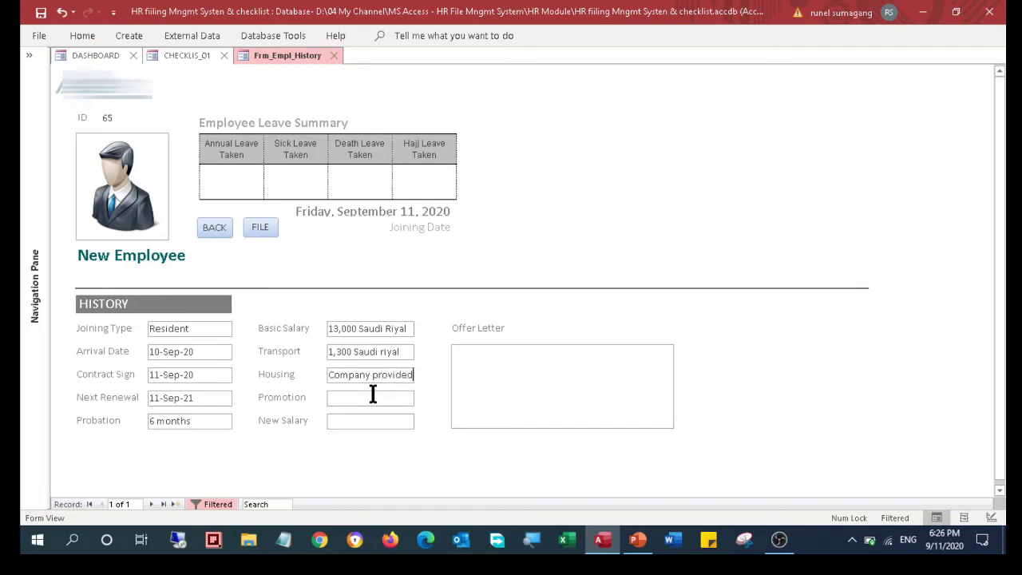
pyautogui.click(372, 394)
# Write the Offer Letter note 'He signed on 5 May 2020.' and save the form
pyautogui.click(495, 367)
pyautogui.write('He s')
pyautogui.write('gined')
pyautogui.press('BackSpace')
pyautogui.press('BackSpace')
pyautogui.press('BackSpace')
pyautogui.press('BackSpace')
pyautogui.press('BackSpace')
pyautogui.write('igned on')
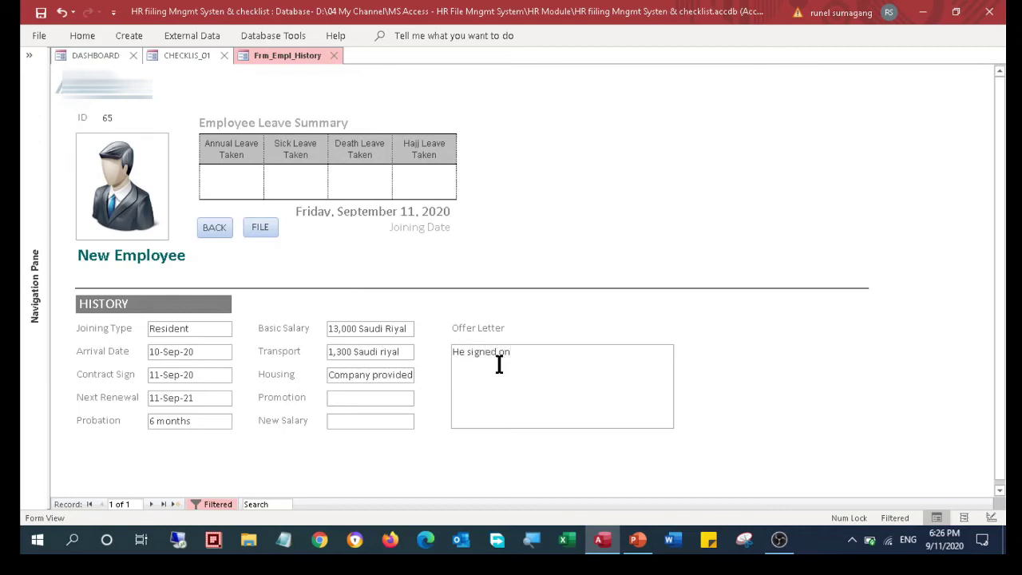
pyautogui.write(' 5 May 2020.')
pyautogui.rightClick(269, 59)
pyautogui.click(275, 69)
# Close the history form, briefly reopening New Employee's history twice, and settle on the checklist
pyautogui.click(227, 233)
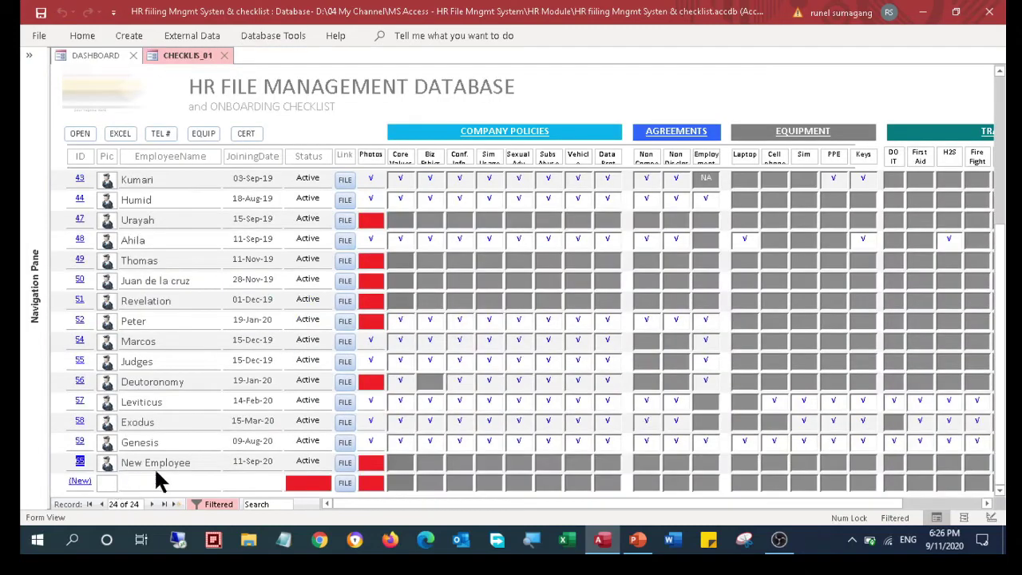
pyautogui.click(80, 461)
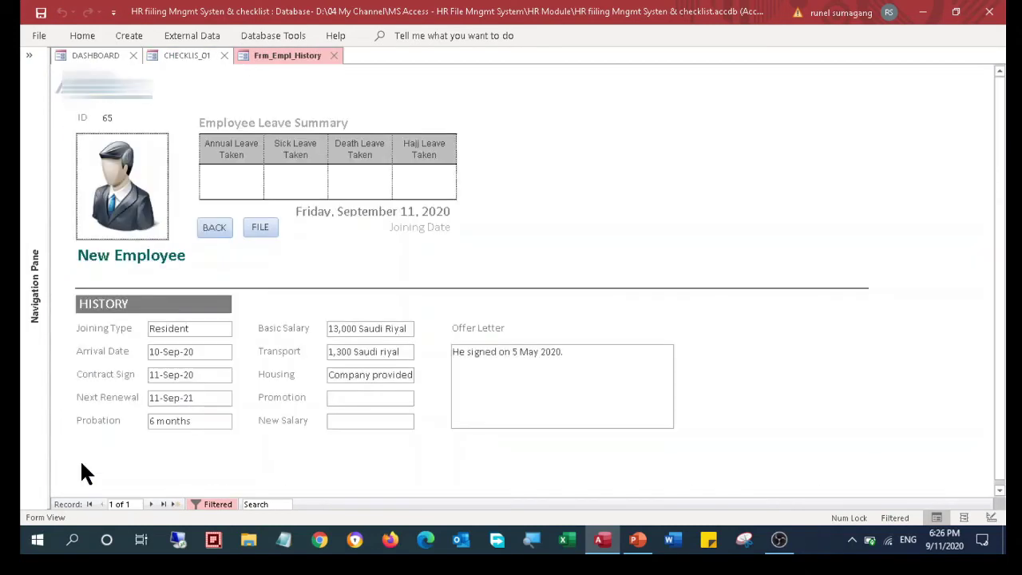
pyautogui.click(227, 232)
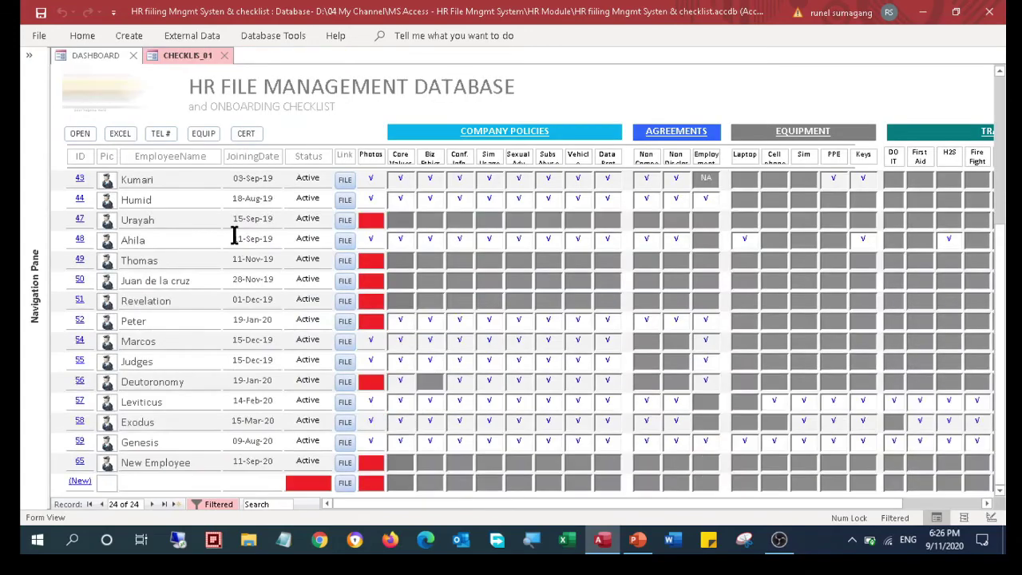
pyautogui.moveTo(583, 504); pyautogui.dragTo(675, 505)
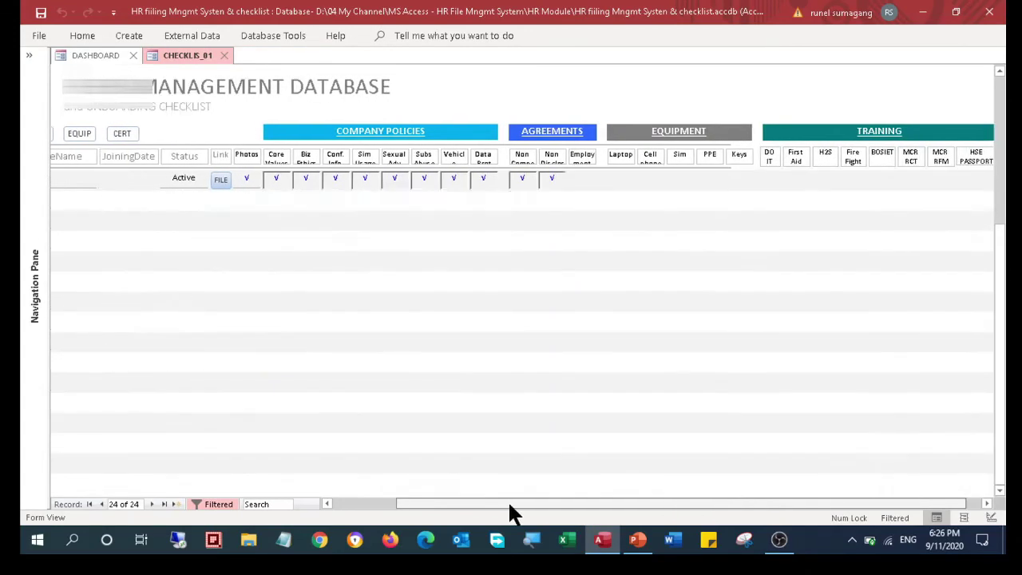
pyautogui.click(336, 504)
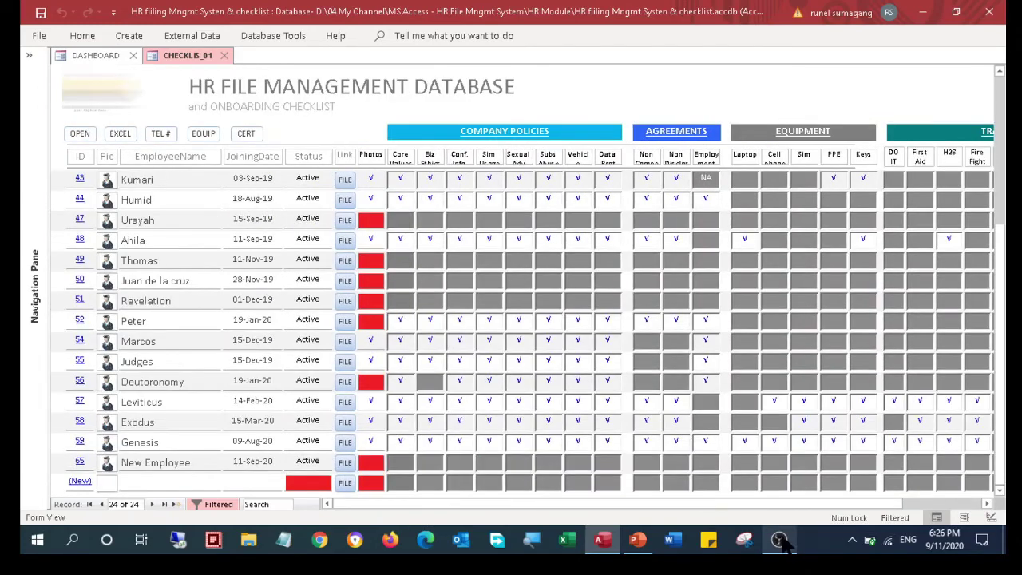
pyautogui.click(338, 460)
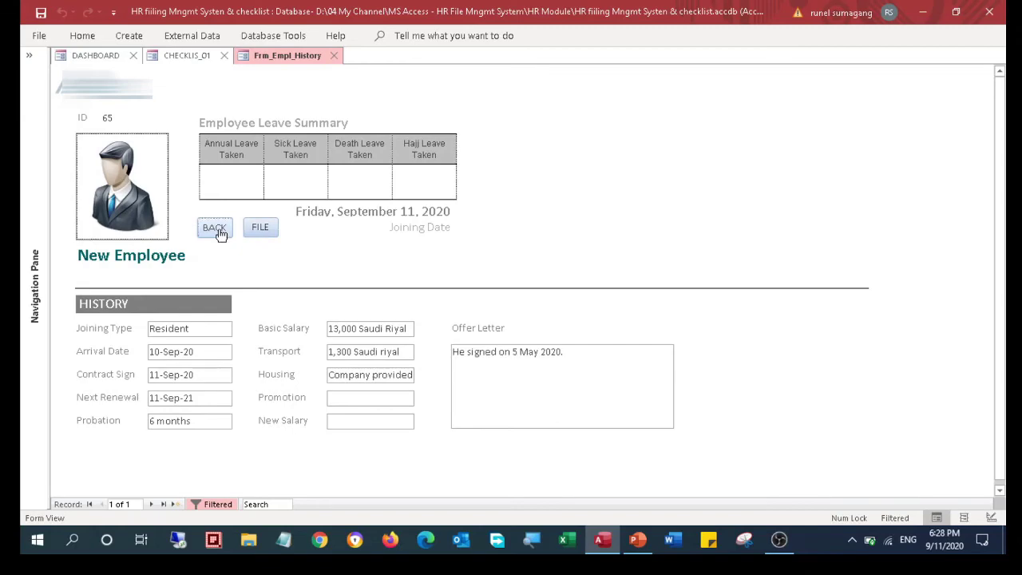
pyautogui.click(217, 232)
pyautogui.scroll(-3, 356, 387)
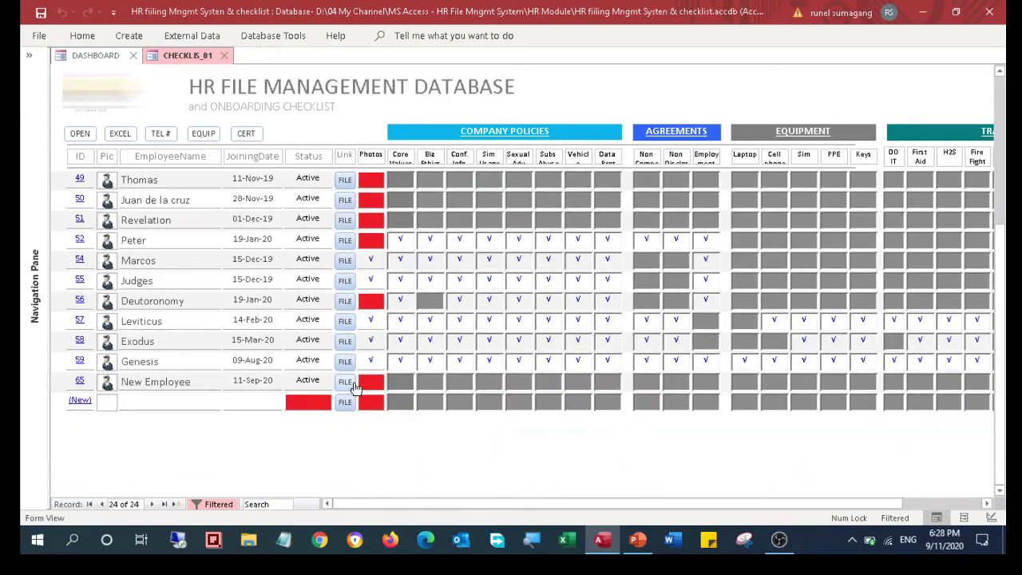
pyautogui.scroll(3, 708, 454)
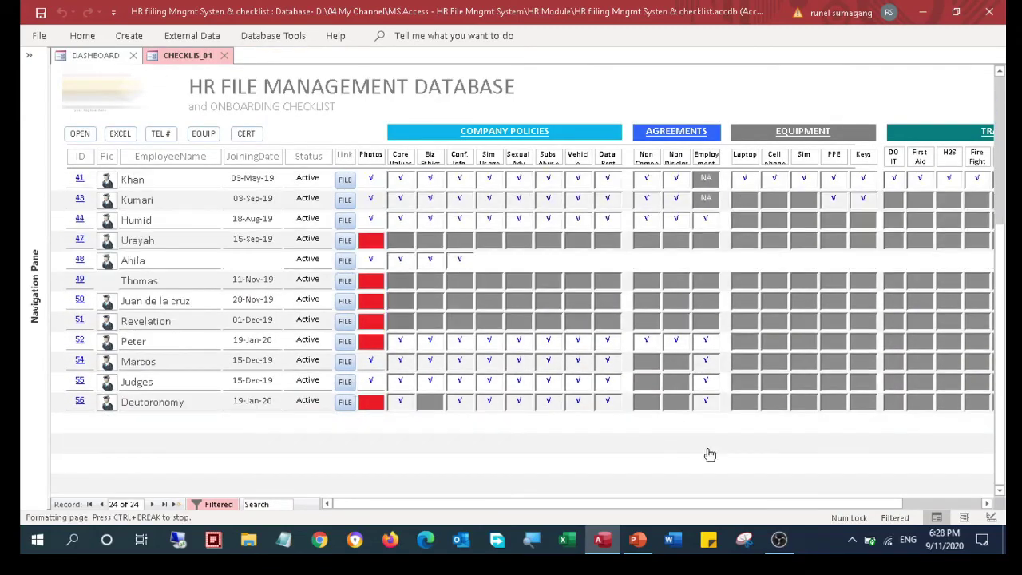
pyautogui.scroll(-1, 164, 415)
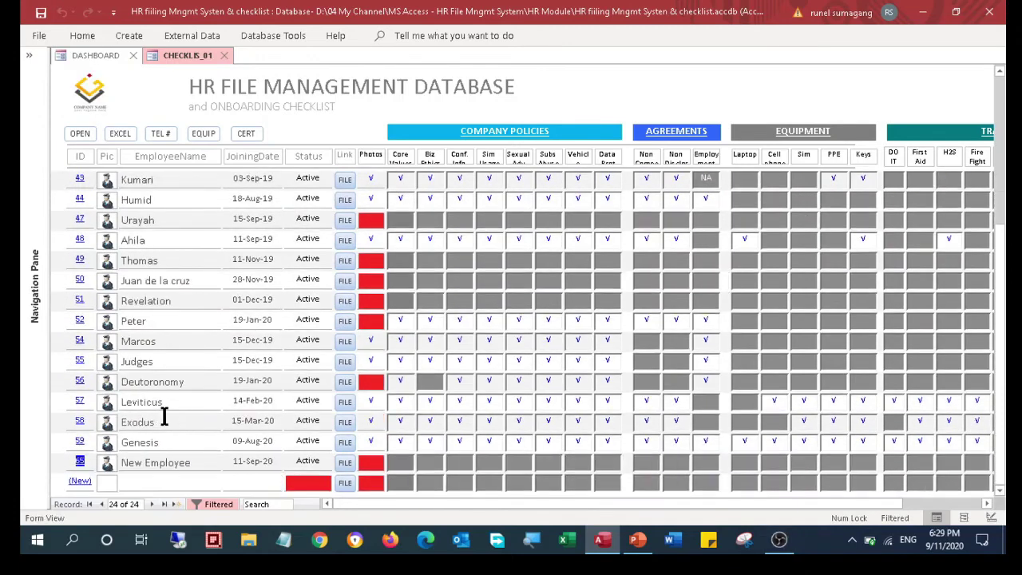
pyautogui.scroll(-1, 164, 415)
pyautogui.scroll(5, 162, 415)
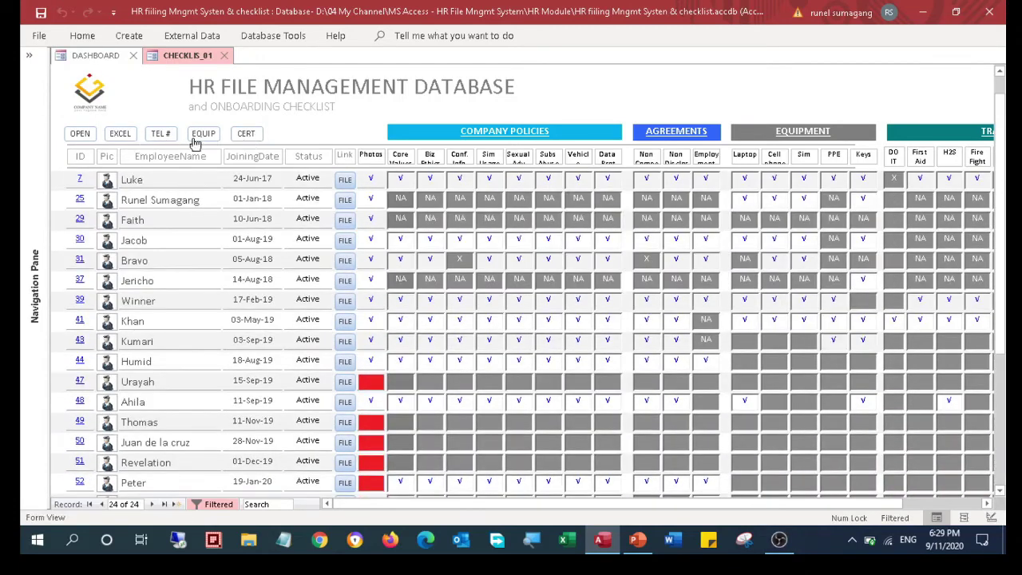
# Open the TEL# contact list and enter New Employee's company phone number
pyautogui.click(156, 133)
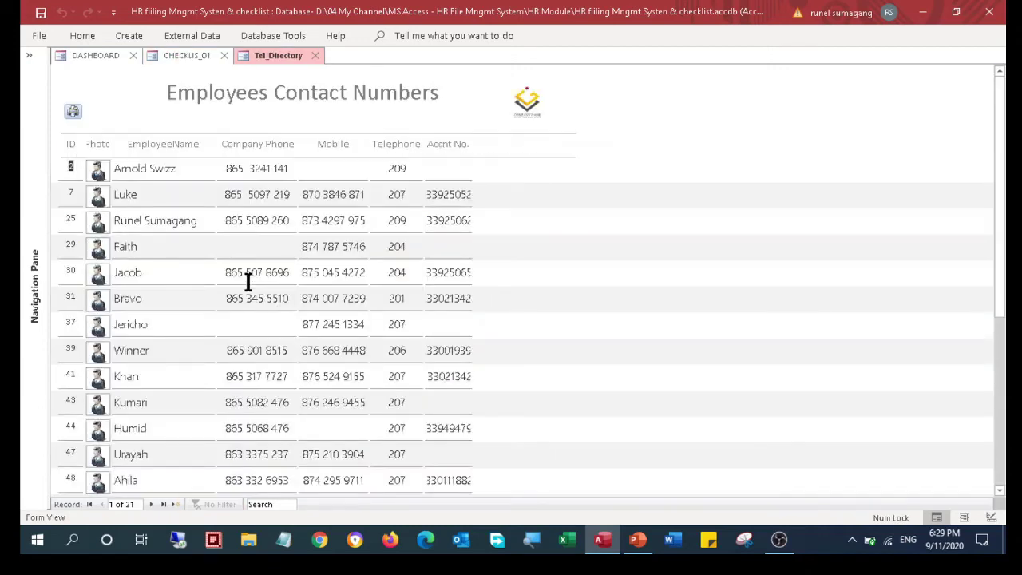
pyautogui.scroll(-4, 182, 385)
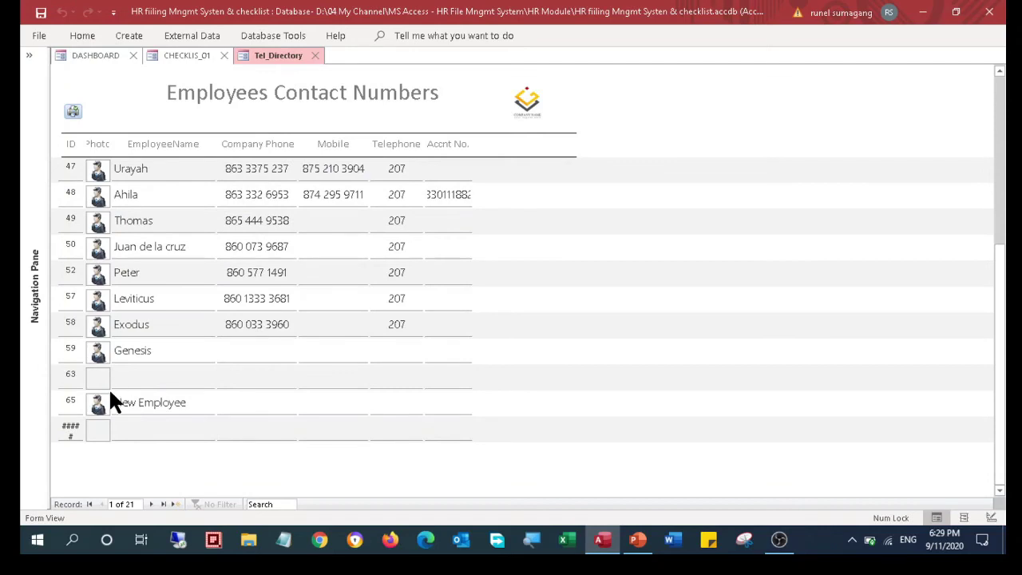
pyautogui.click(258, 405)
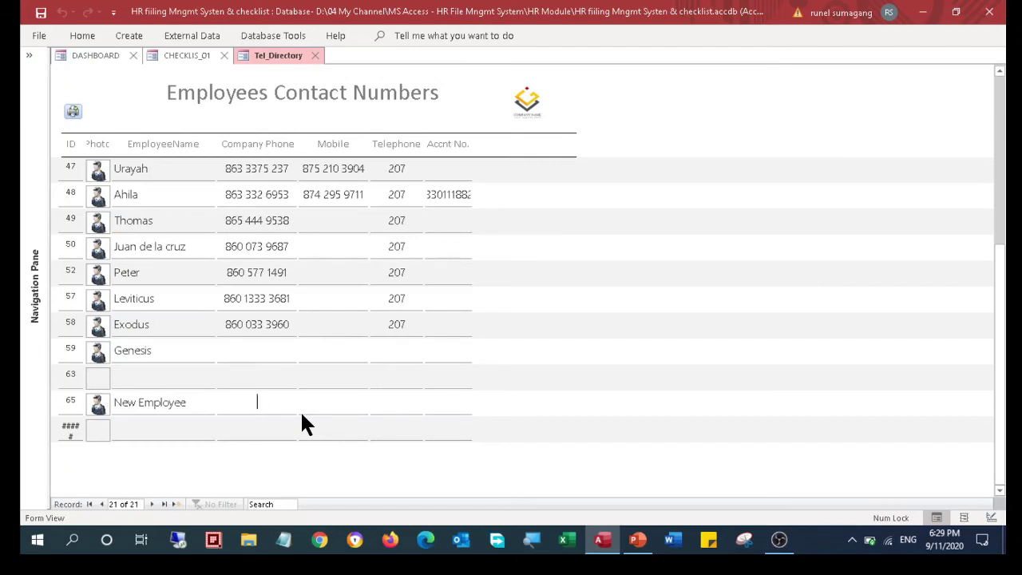
pyautogui.click(384, 403)
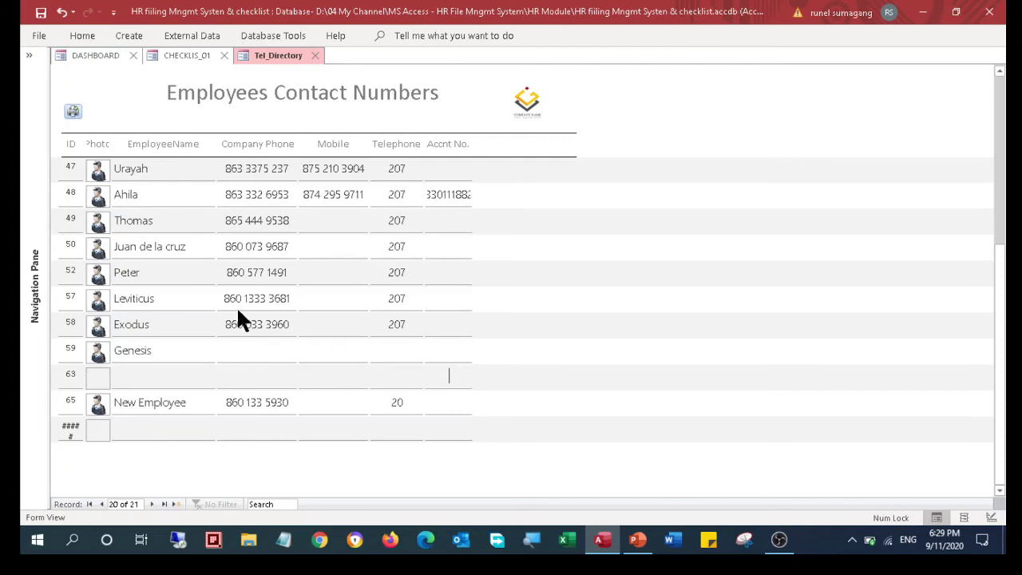
# Enter New Employee's mobile, telephone extension and account number, then commit the record
pyautogui.scroll(4, 236, 305)
pyautogui.scroll(-1, 236, 306)
pyautogui.click(310, 479)
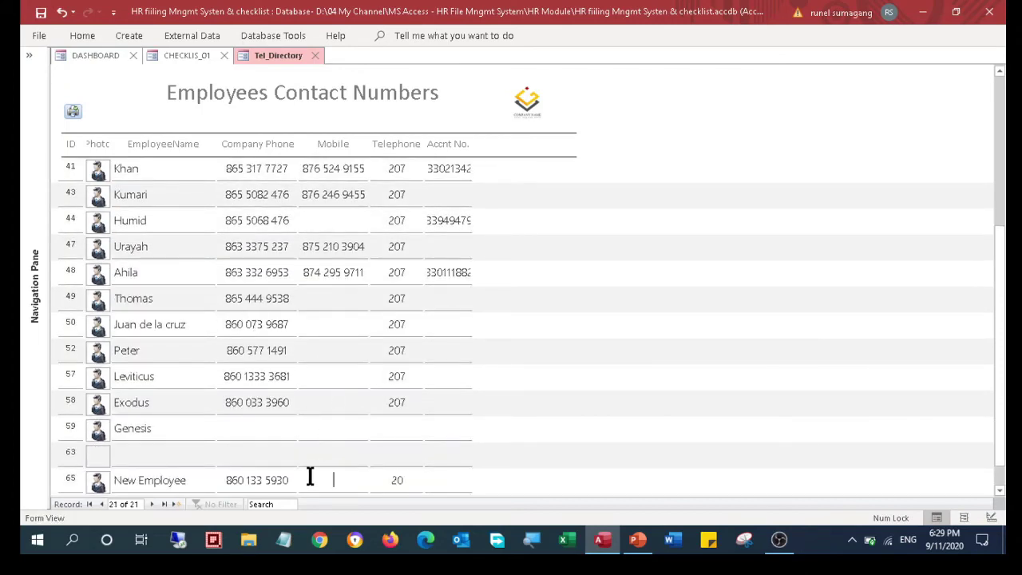
pyautogui.scroll(-2, 364, 471)
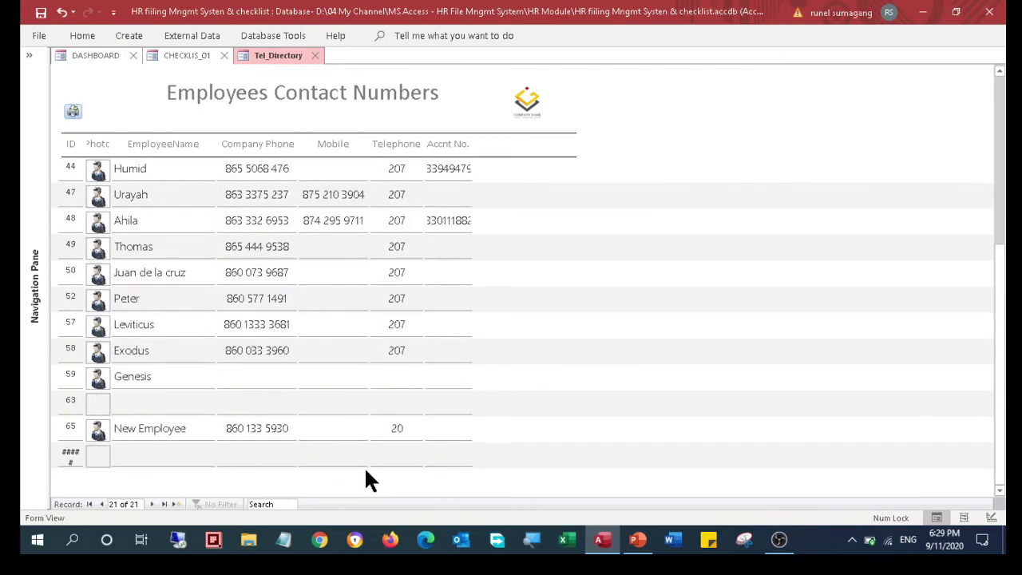
pyautogui.write('876 111 555')
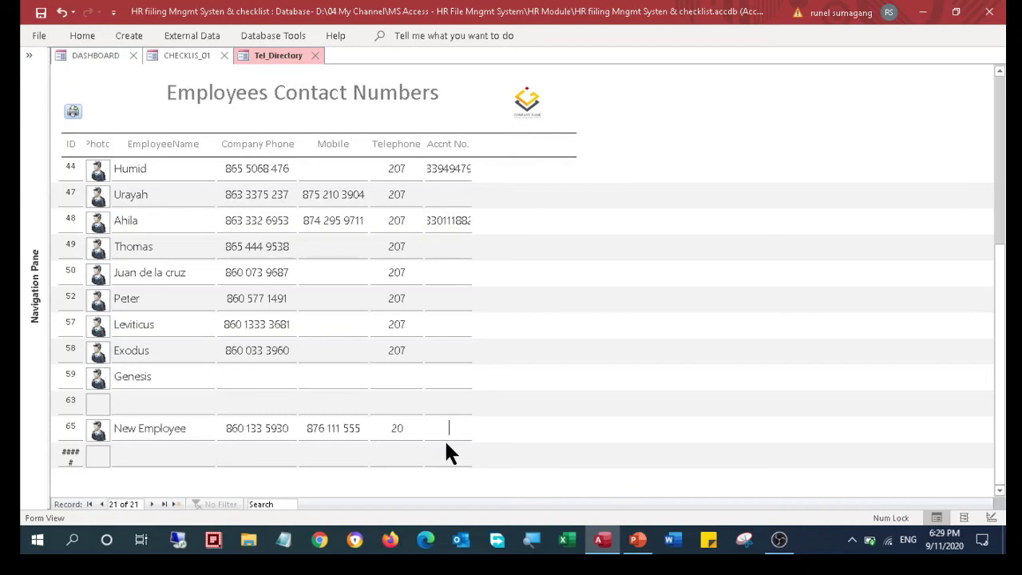
pyautogui.write('33')
pyautogui.write('088')
pyautogui.press('Return')
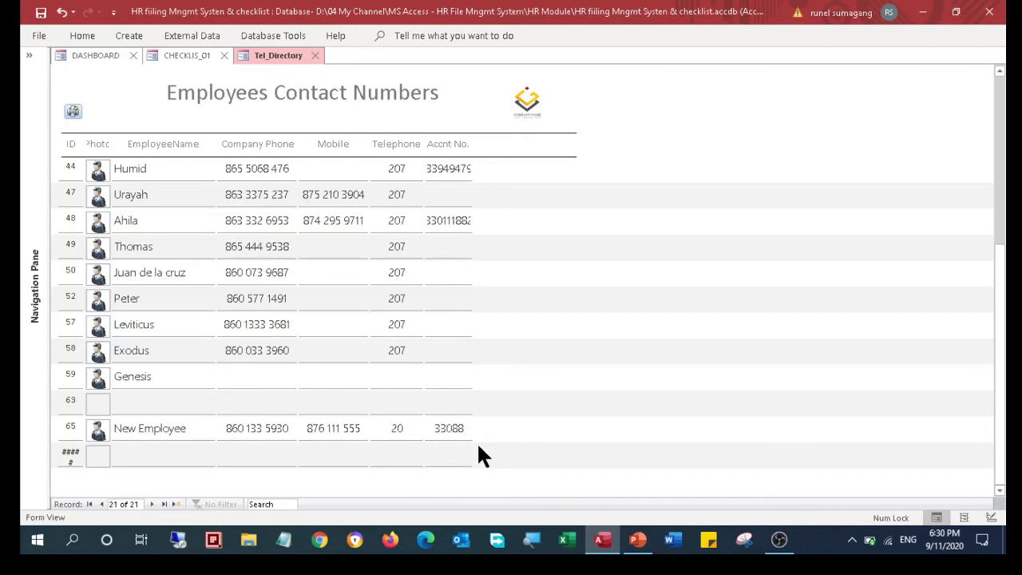
pyautogui.write('66')
pyautogui.click(463, 452)
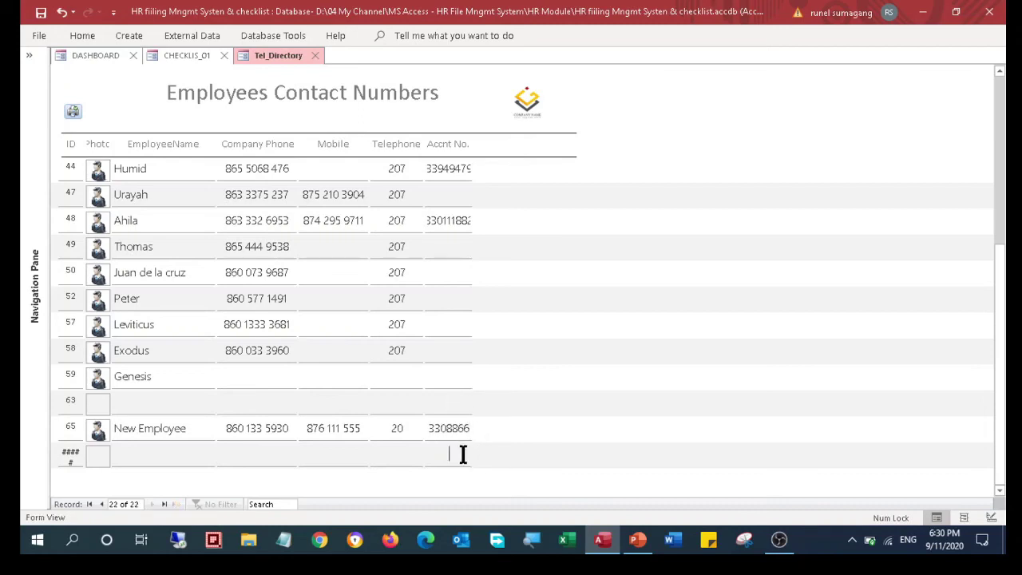
pyautogui.click(40, 34)
pyautogui.click(41, 37)
pyautogui.click(37, 27)
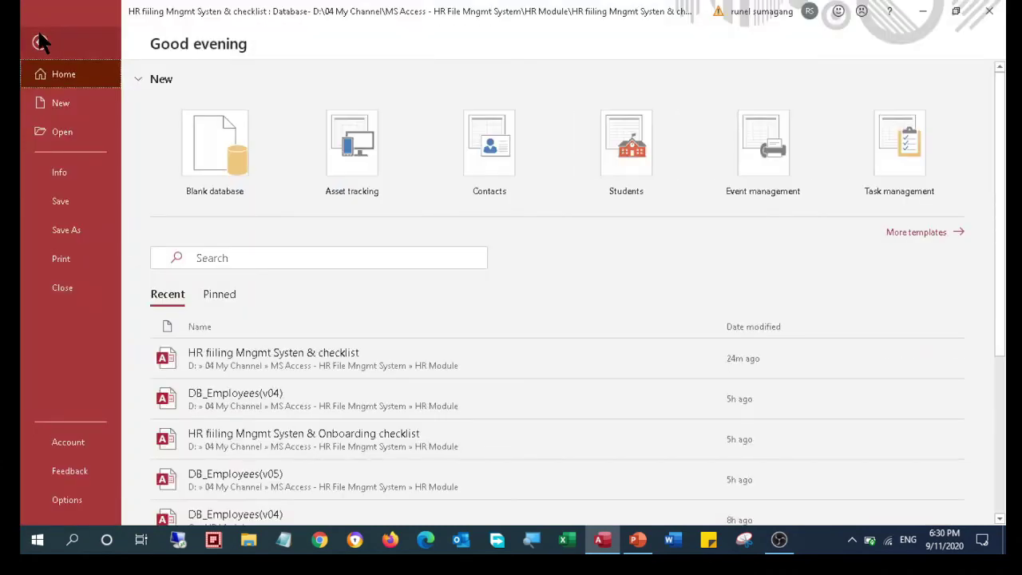
pyautogui.click(40, 43)
pyautogui.click(39, 36)
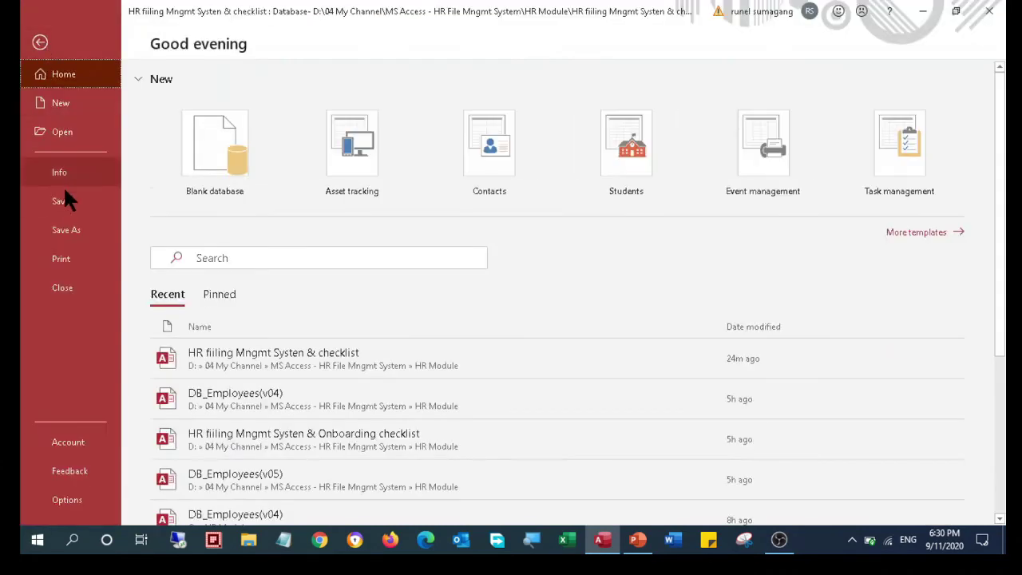
pyautogui.click(80, 253)
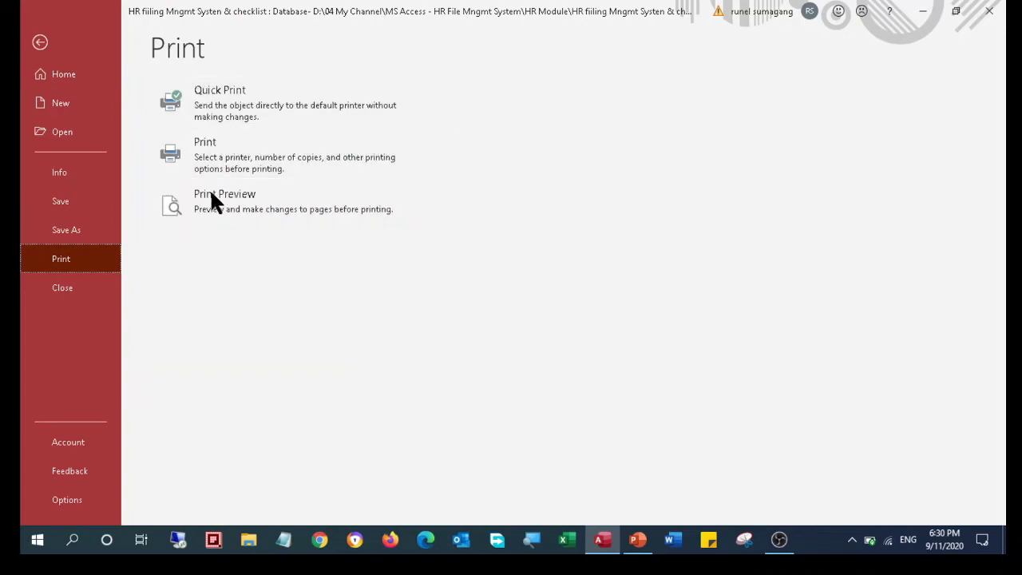
pyautogui.click(216, 213)
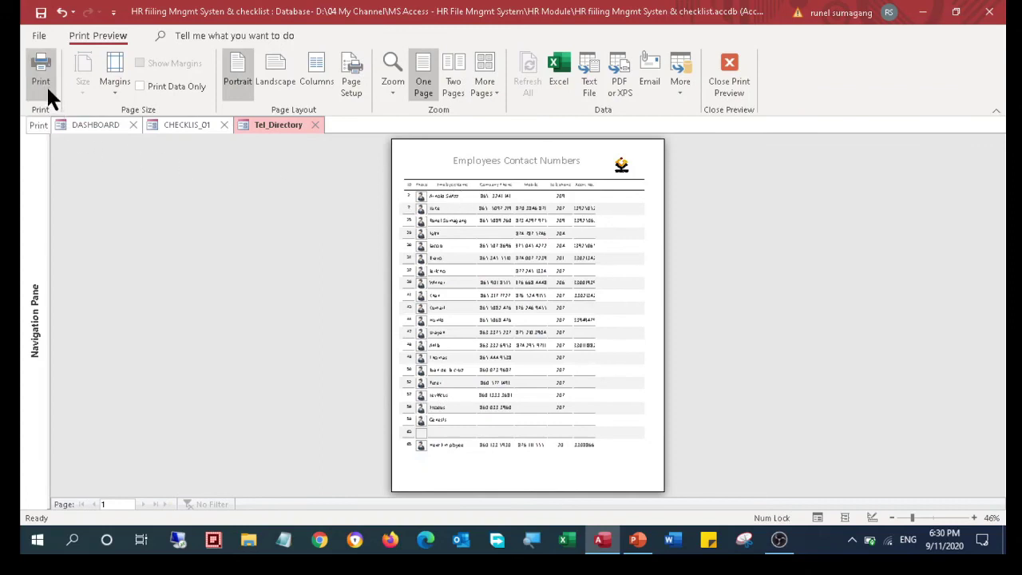
pyautogui.click(720, 90)
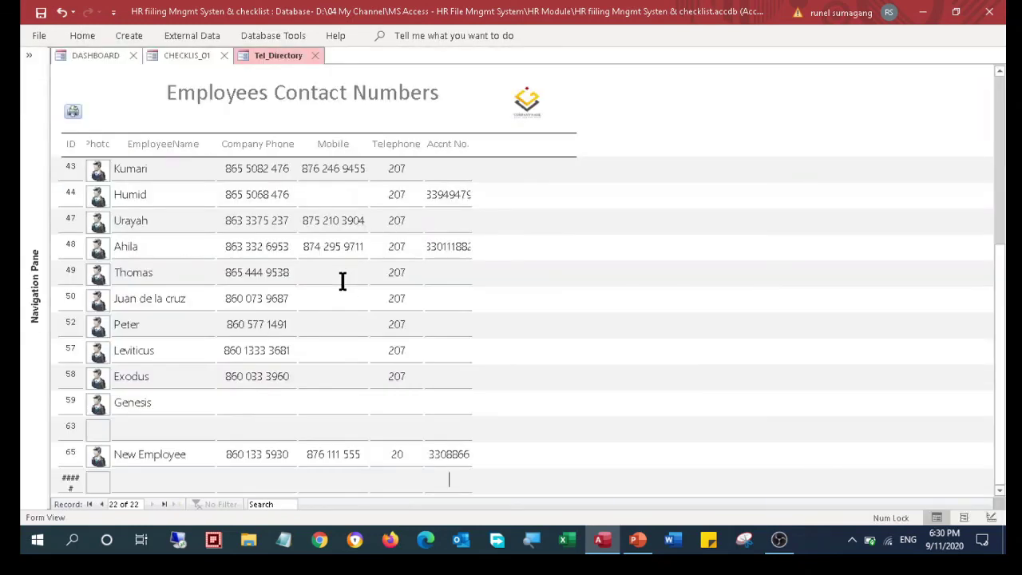
# Export the checklist table as Excel 97-2003 tblMain in Documents, overwriting tblMain.xls
pyautogui.click(781, 540)
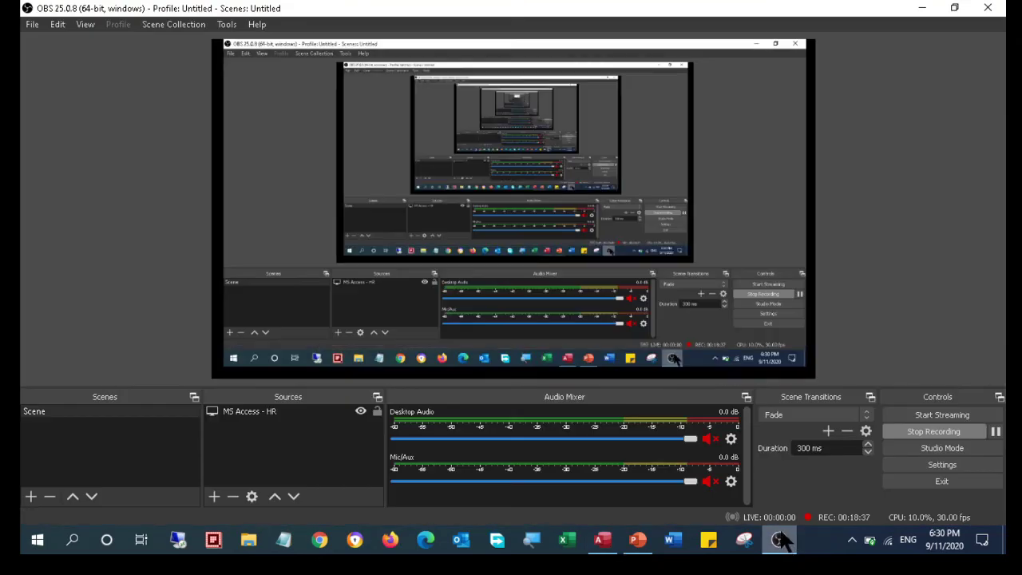
pyautogui.click(993, 431)
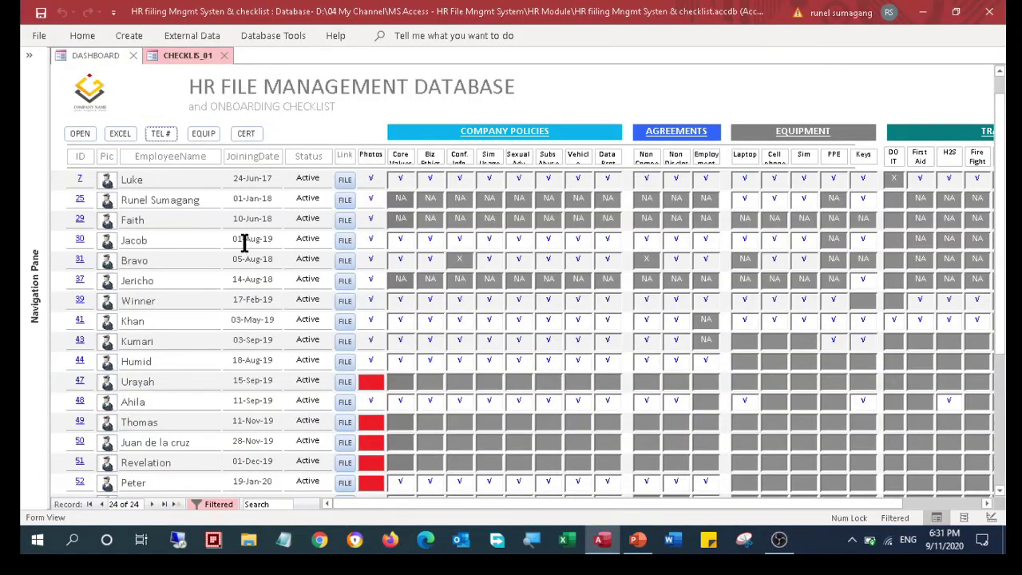
pyautogui.scroll(-3, 114, 325)
pyautogui.scroll(3, 113, 326)
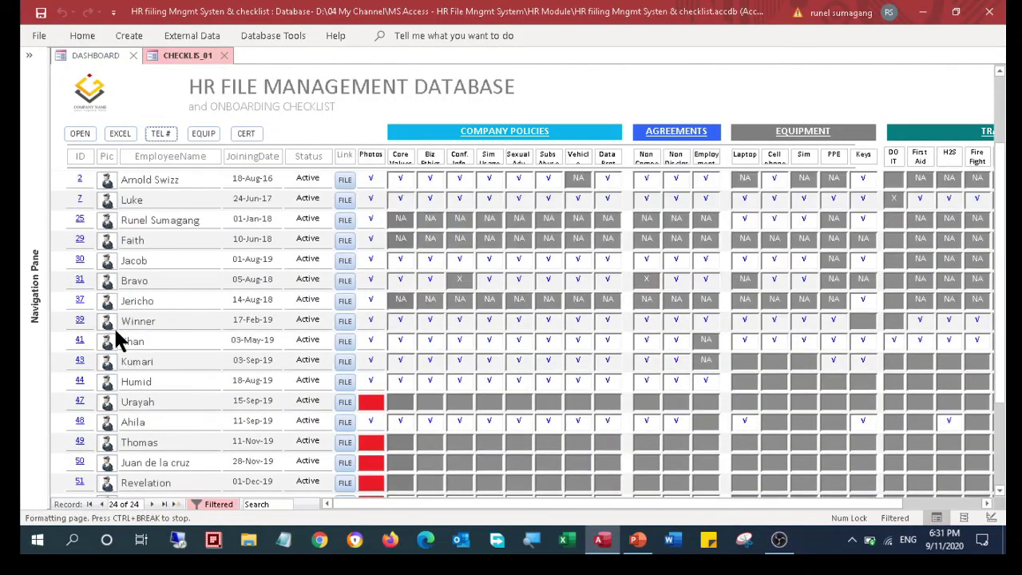
pyautogui.click(118, 134)
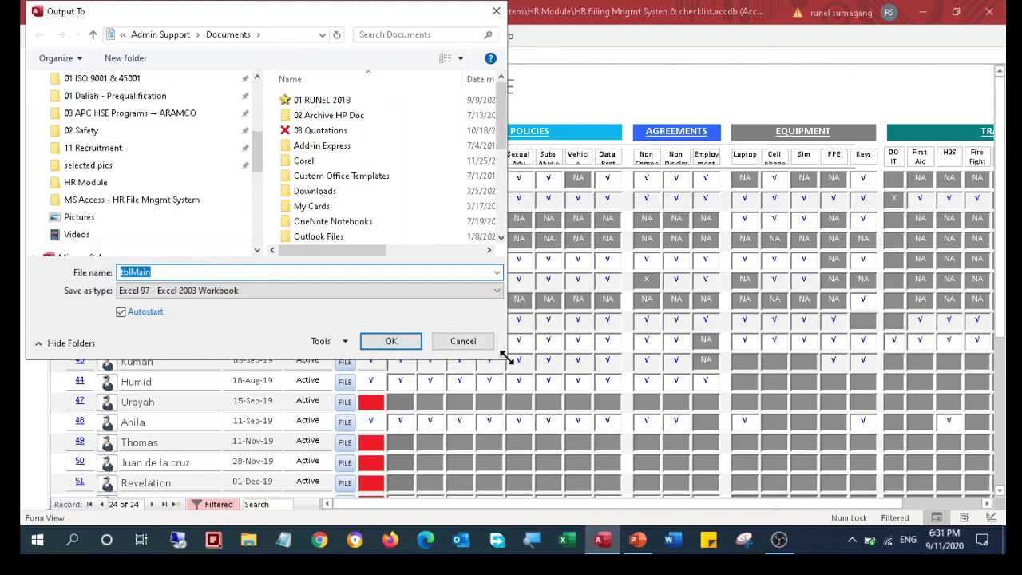
pyautogui.moveTo(501, 355); pyautogui.dragTo(666, 410)
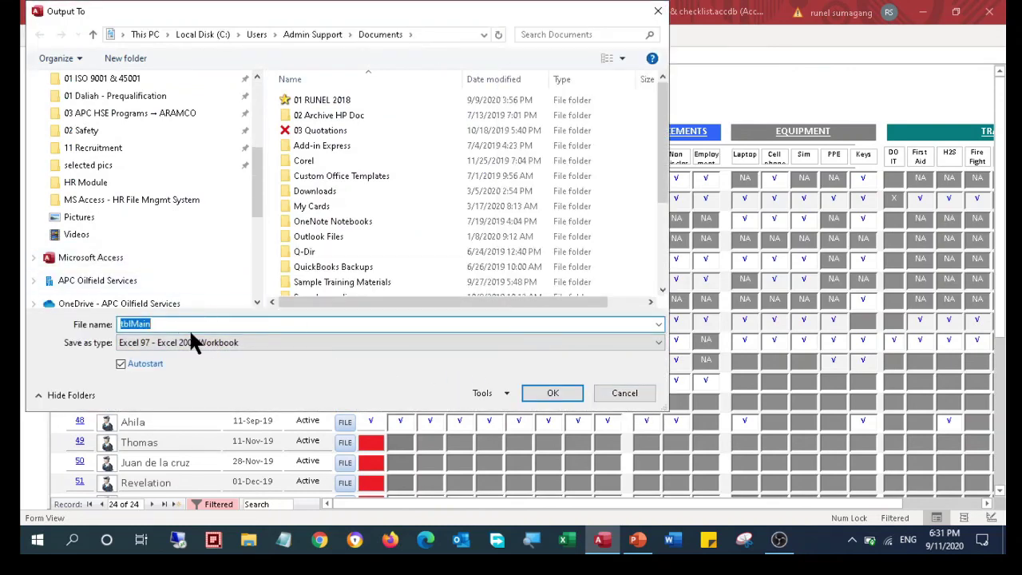
pyautogui.click(539, 392)
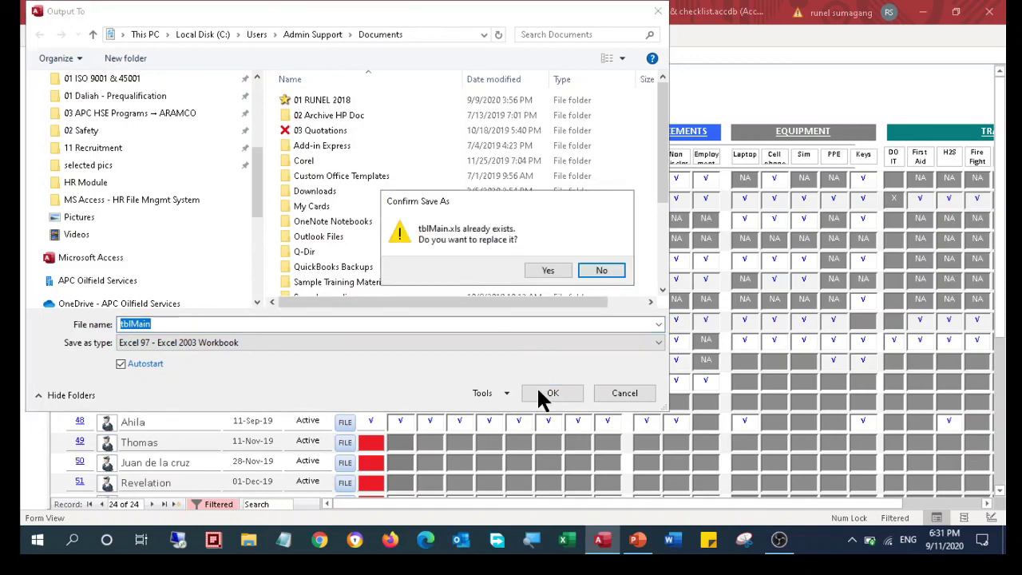
pyautogui.click(548, 270)
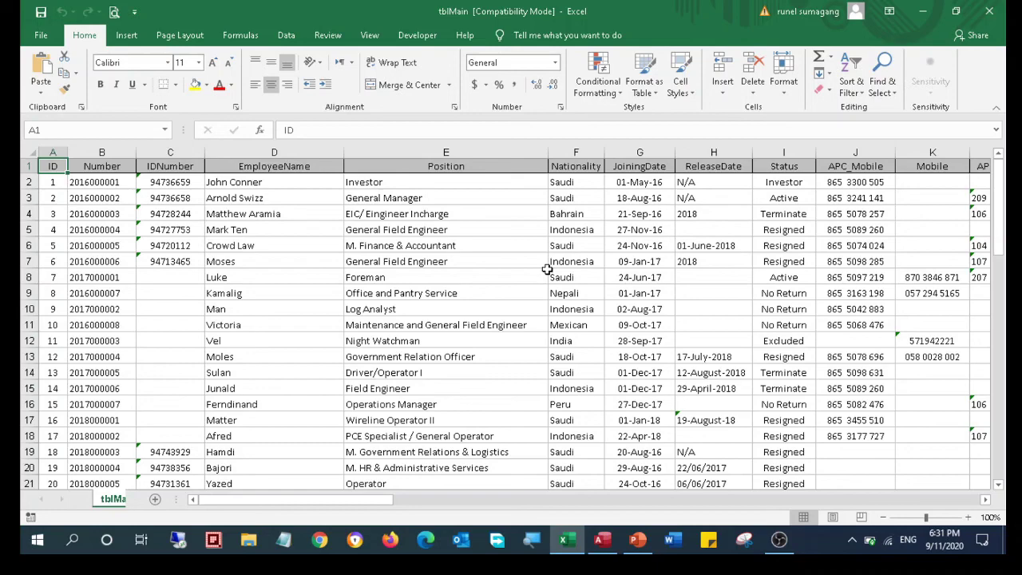
# Check the Number, IDNumber, EmployeeName and Position column headers in the exported tblMain sheet
pyautogui.moveTo(300, 499); pyautogui.dragTo(249, 517)
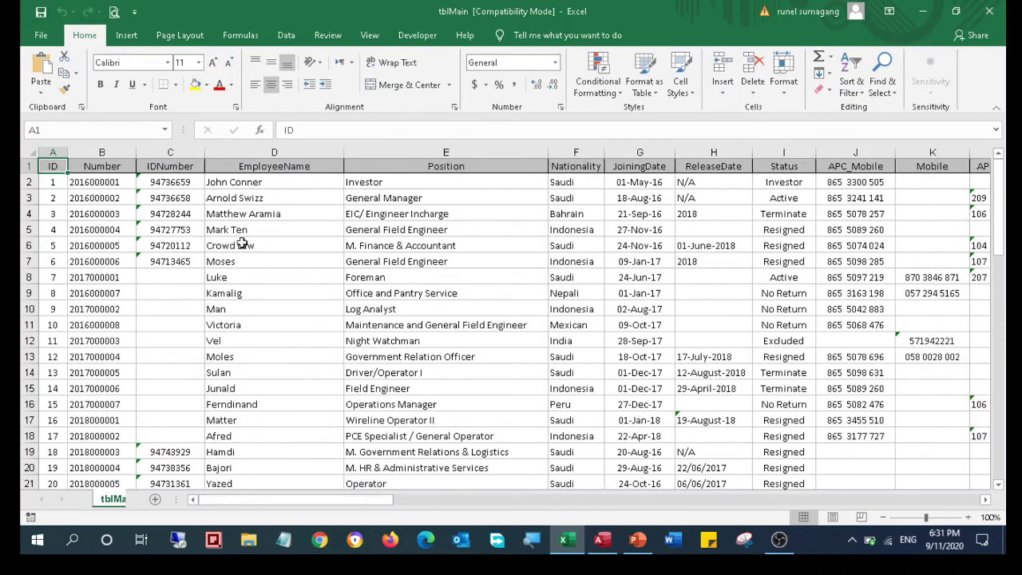
pyautogui.click(87, 164)
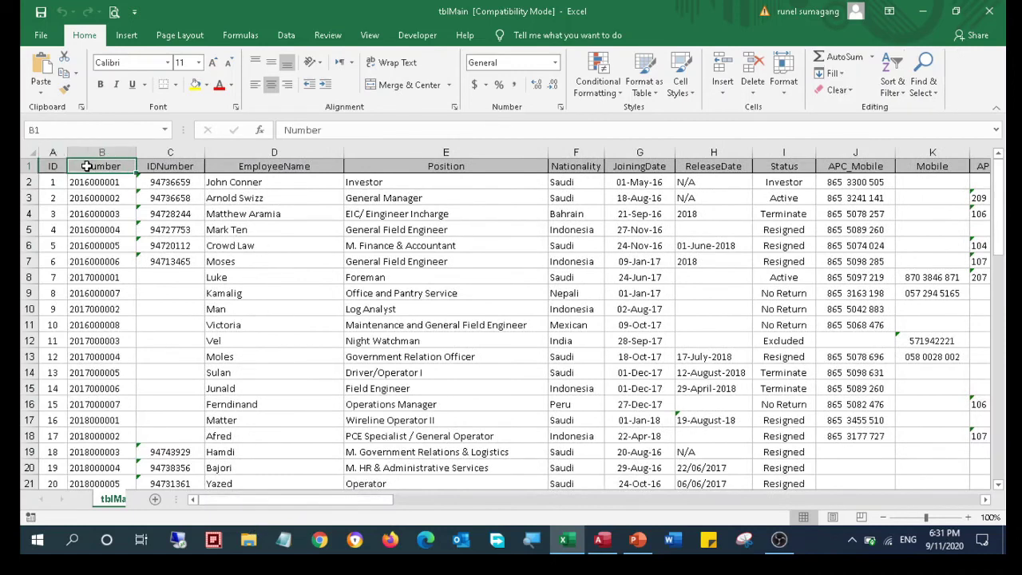
pyautogui.click(145, 168)
pyautogui.click(237, 166)
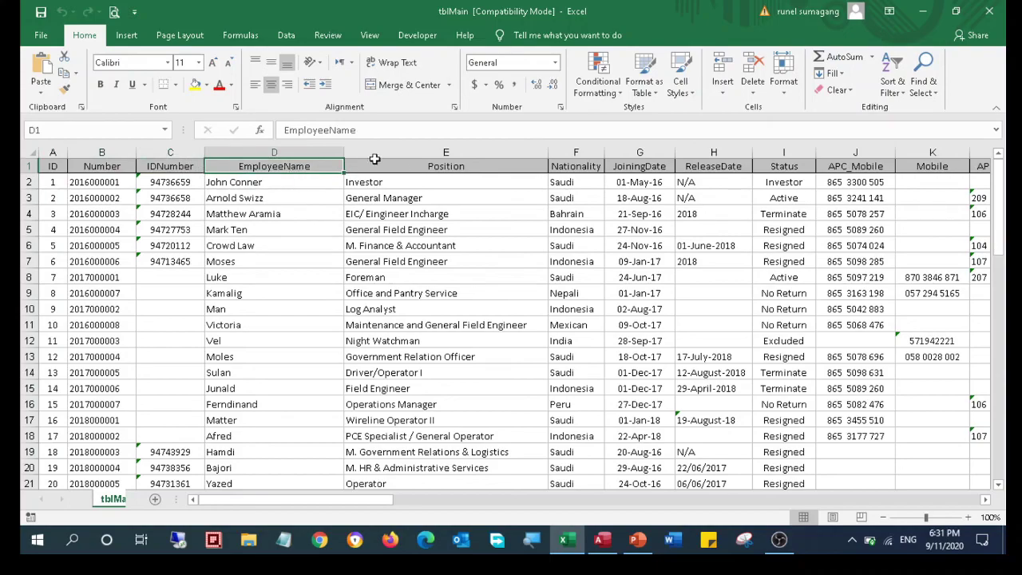
pyautogui.click(407, 166)
# Look over the rest of the sheet, then close the tblMain workbook
pyautogui.moveTo(352, 499); pyautogui.dragTo(421, 529)
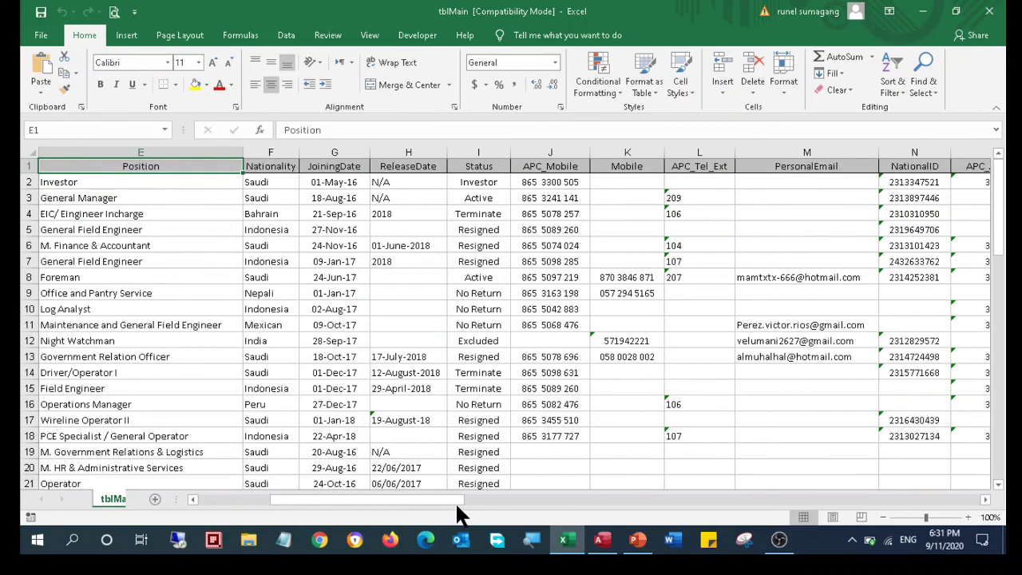
pyautogui.moveTo(440, 500); pyautogui.dragTo(333, 482)
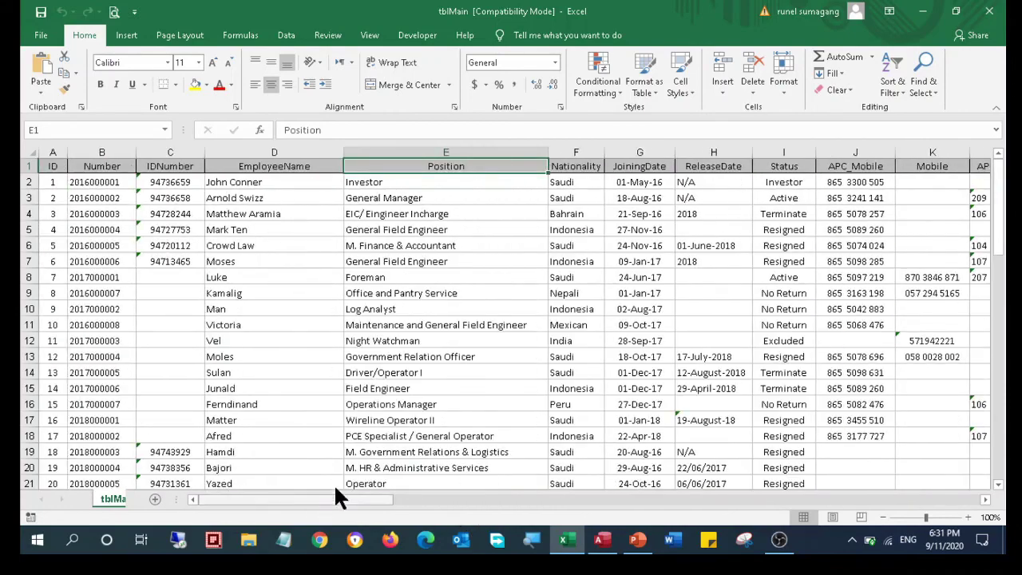
pyautogui.click(991, 17)
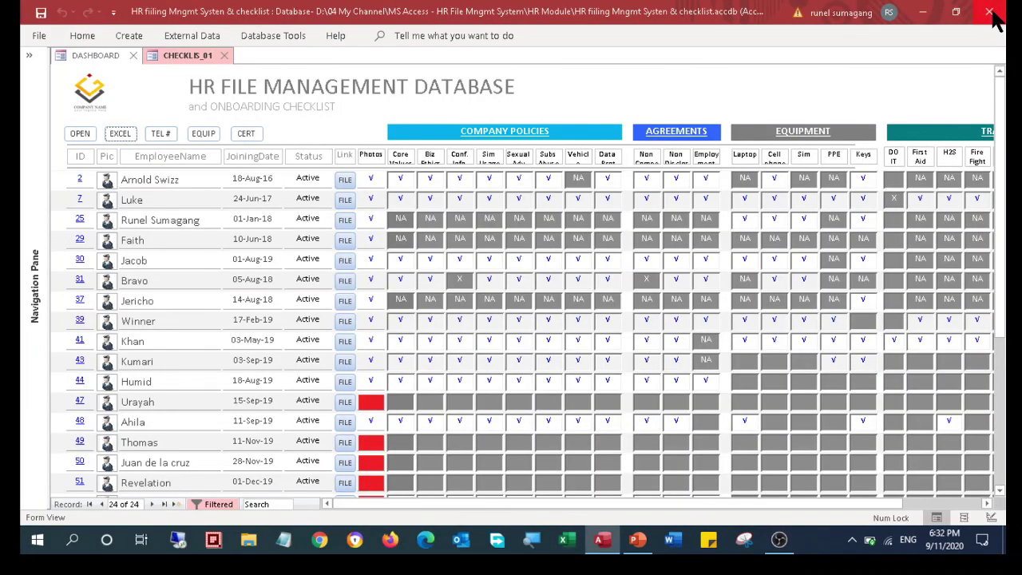
pyautogui.scroll(-5, 582, 468)
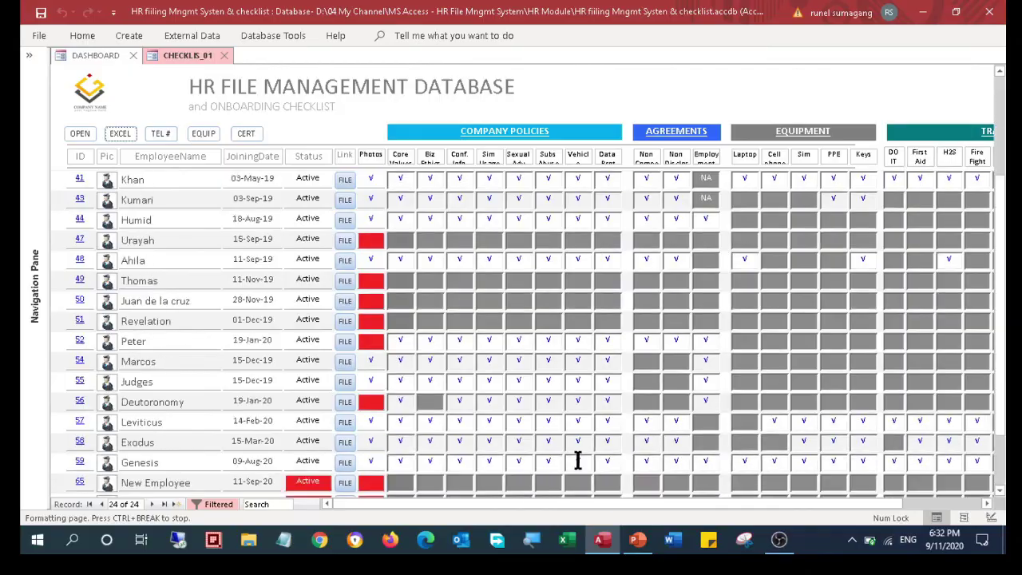